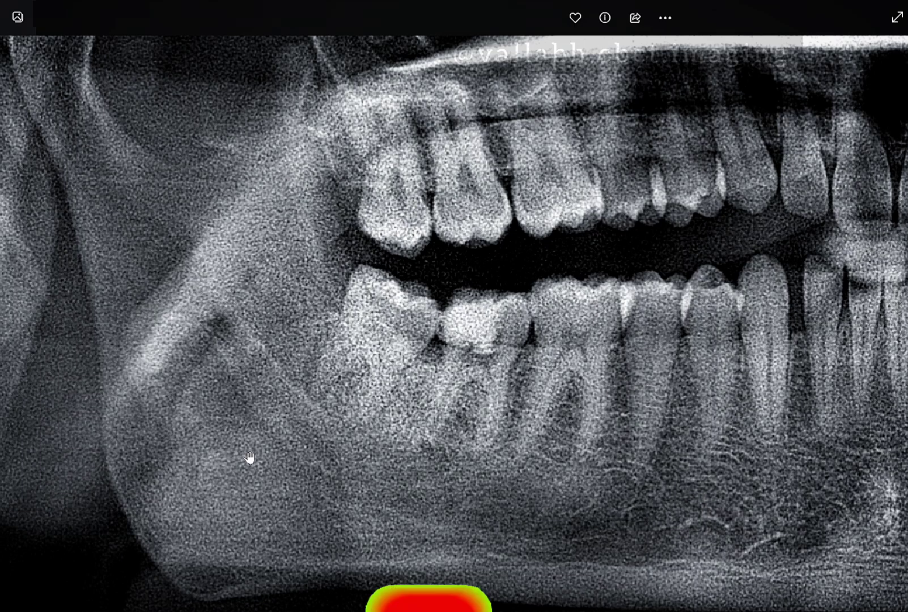
Step: Pan the panoramic X-ray to the right and zoom in on the lower molars
{"action": "left_click_drag", "start_coordinate": [467, 330], "coordinate": [557, 370]}
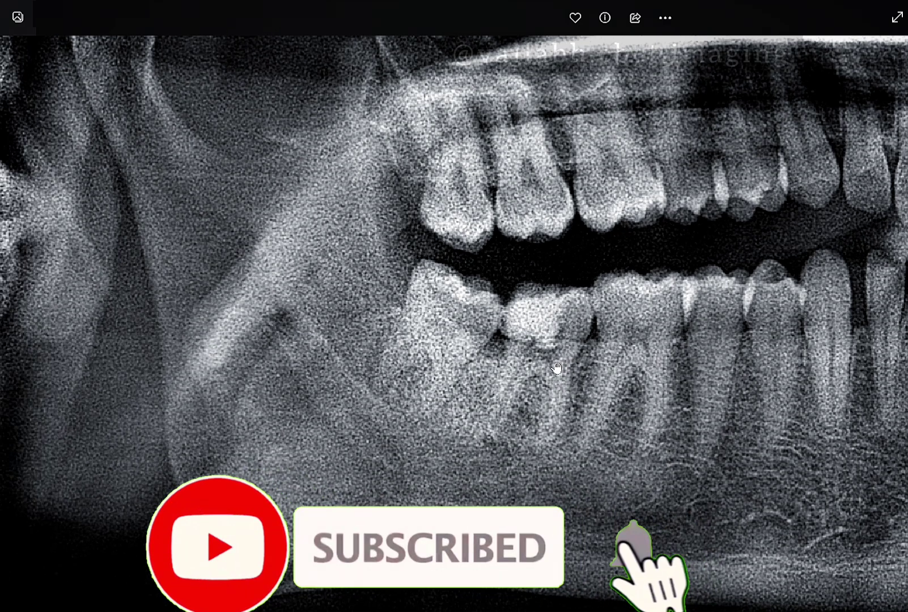
{"action": "scroll", "coordinate": [511, 388], "scroll_direction": "up", "scroll_amount": 3}
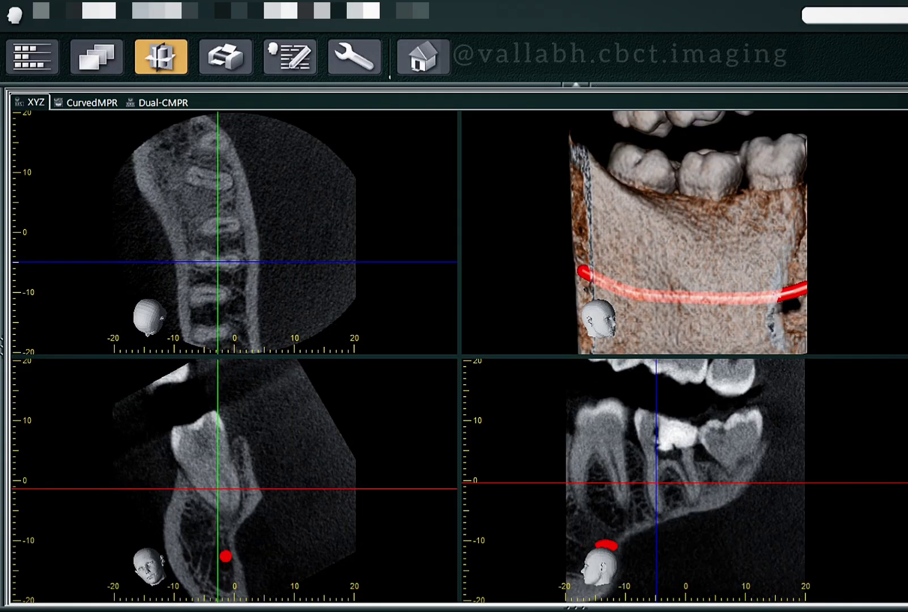
Step: Position the axial and coronal slices through the molar, centring the intersection on it
{"action": "left_click_drag", "start_coordinate": [264, 295], "coordinate": [273, 401]}
{"action": "left_click_drag", "start_coordinate": [215, 261], "coordinate": [219, 245]}
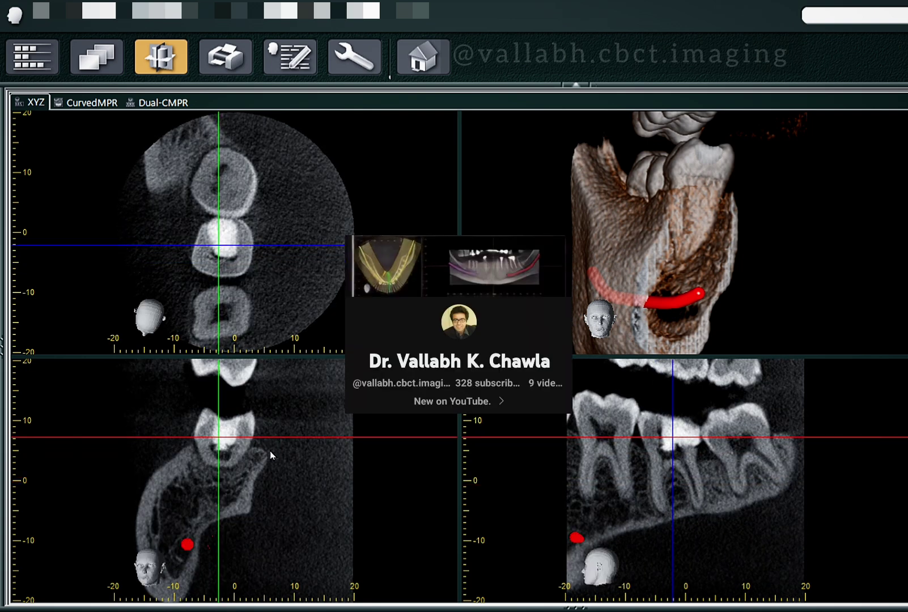
{"action": "left_click_drag", "start_coordinate": [264, 438], "coordinate": [245, 487]}
{"action": "left_click_drag", "start_coordinate": [275, 247], "coordinate": [276, 262]}
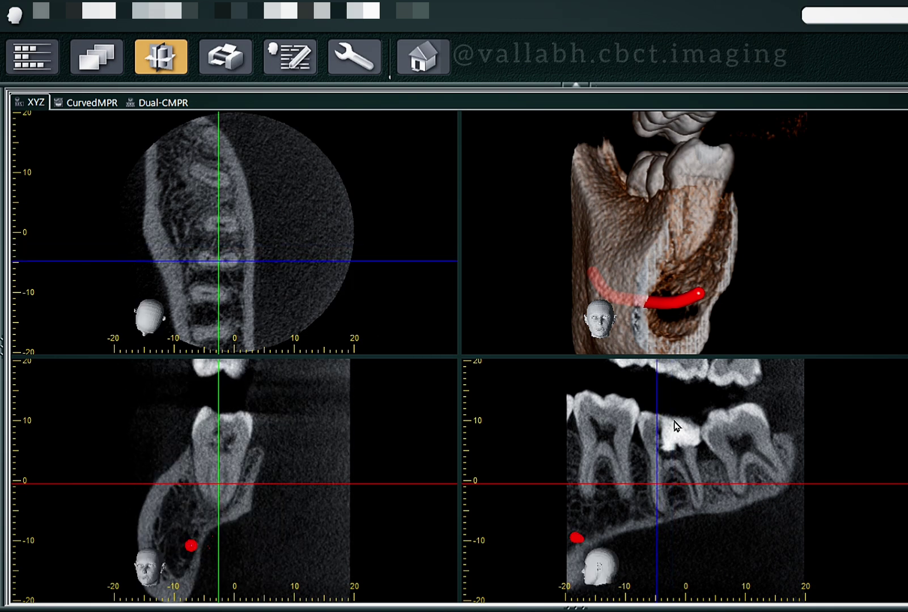
Step: Rotate the oblique slice along the molar and fine-tune the axial slice level
{"action": "left_click_drag", "start_coordinate": [709, 533], "coordinate": [691, 533]}
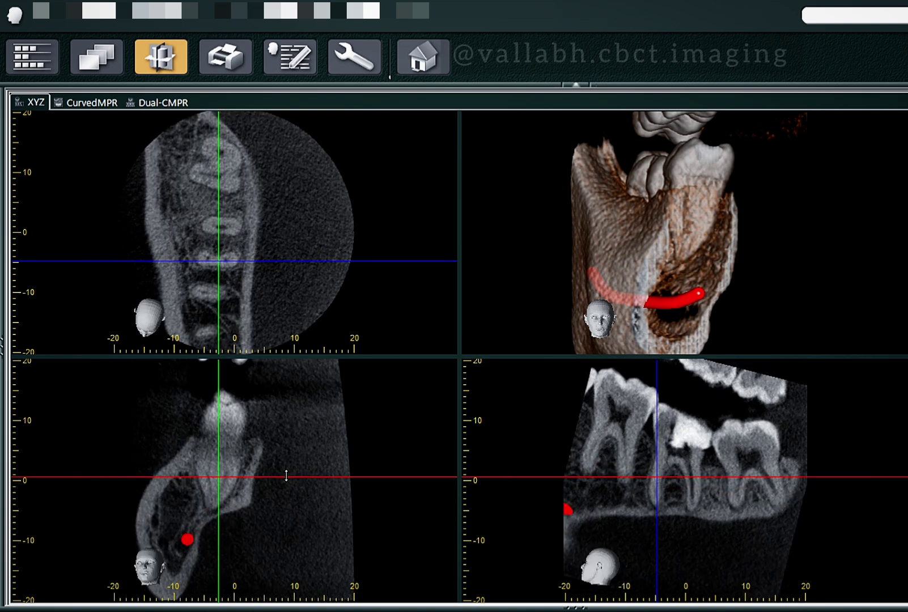
{"action": "left_click_drag", "start_coordinate": [267, 400], "coordinate": [217, 376]}
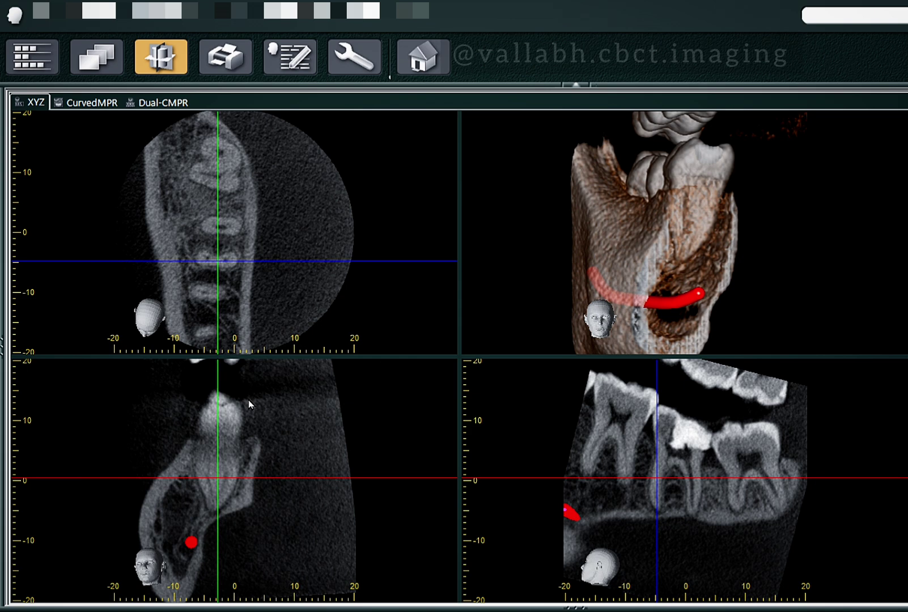
{"action": "mouse_move", "coordinate": [311, 478]}
{"action": "left_mouse_down"}
{"action": "mouse_move", "coordinate": [307, 426]}
{"action": "mouse_move", "coordinate": [312, 456]}
{"action": "left_mouse_up"}
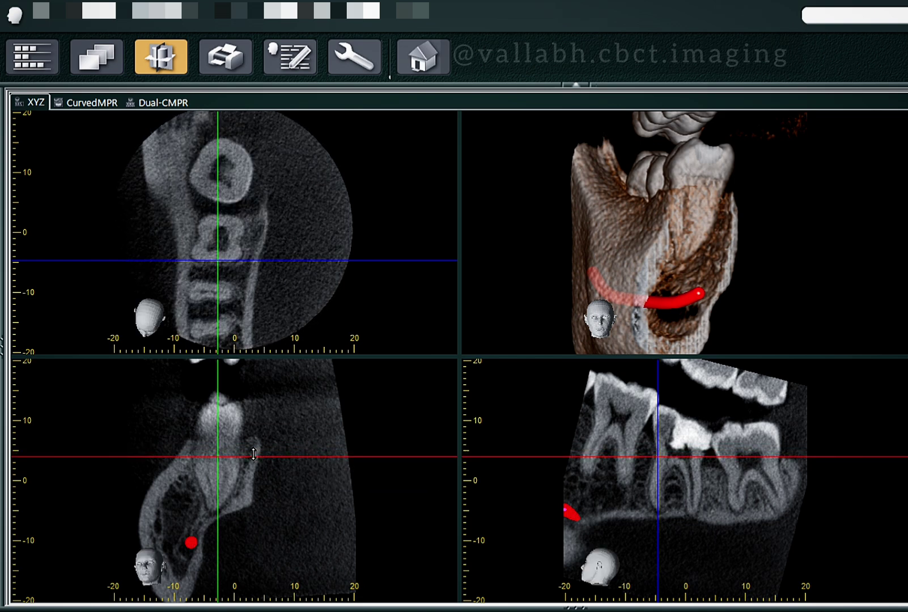
{"action": "left_click_drag", "start_coordinate": [254, 456], "coordinate": [254, 459]}
{"action": "mouse_move", "coordinate": [234, 260]}
{"action": "left_mouse_down"}
{"action": "mouse_move", "coordinate": [232, 231]}
{"action": "mouse_move", "coordinate": [237, 248]}
{"action": "left_mouse_up"}
{"action": "scroll", "coordinate": [702, 442], "scroll_direction": "down", "scroll_amount": 2}
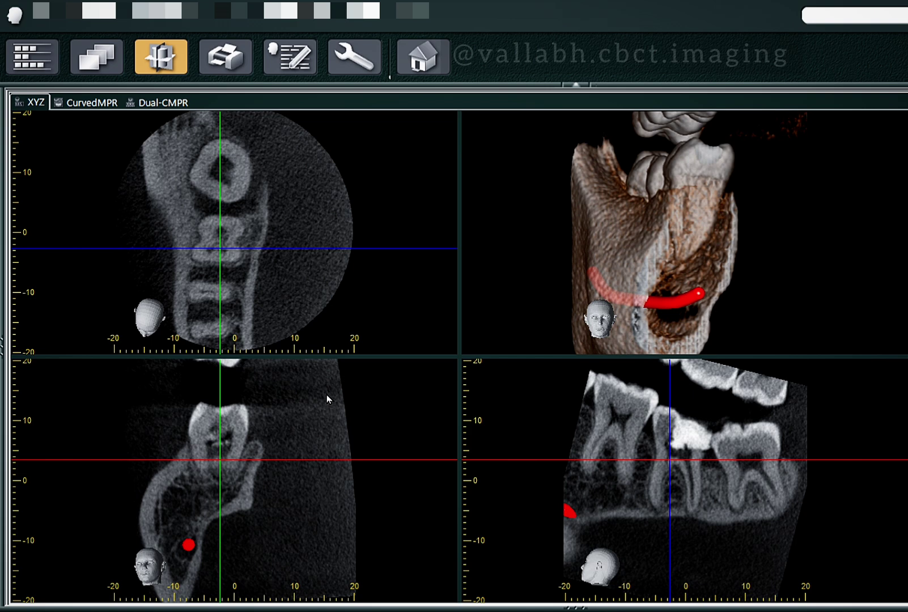
{"action": "left_click_drag", "start_coordinate": [285, 461], "coordinate": [289, 466]}
Step: Set the axial slice thickness to 0.5mm and lower it two small steps toward the roots
{"action": "right_click", "coordinate": [279, 181]}
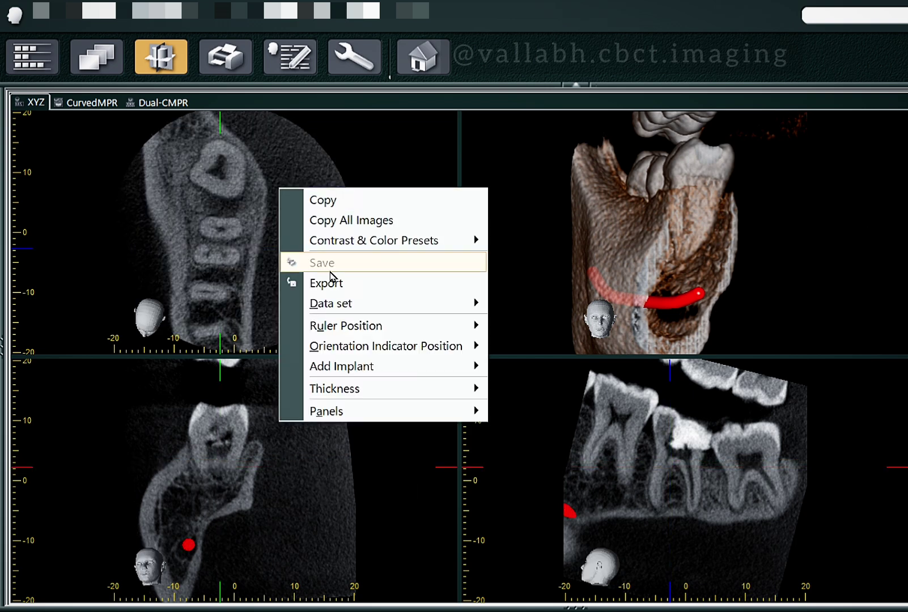
{"action": "mouse_move", "coordinate": [397, 388]}
{"action": "left_click", "coordinate": [537, 407]}
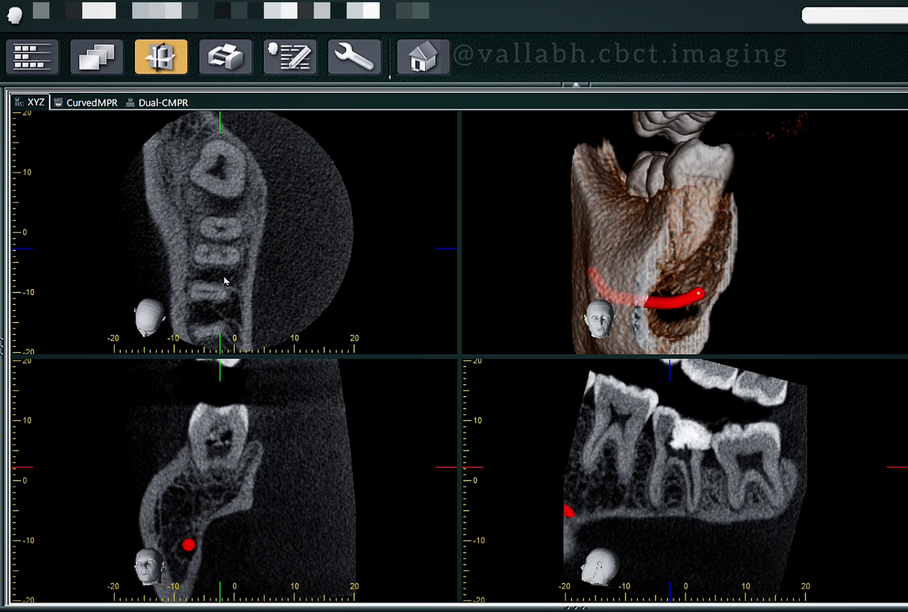
{"action": "left_click_drag", "start_coordinate": [442, 465], "coordinate": [441, 473]}
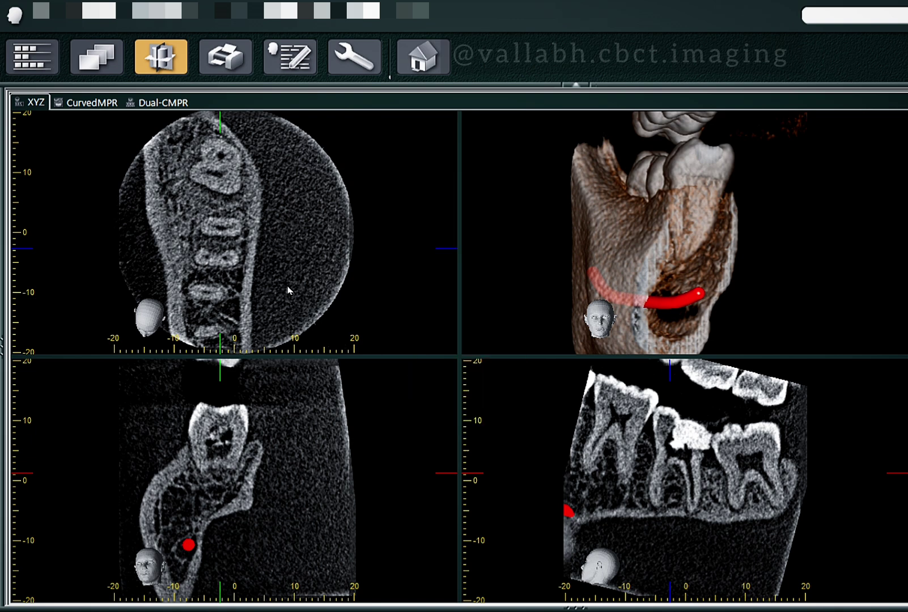
{"action": "left_click_drag", "start_coordinate": [446, 474], "coordinate": [448, 481]}
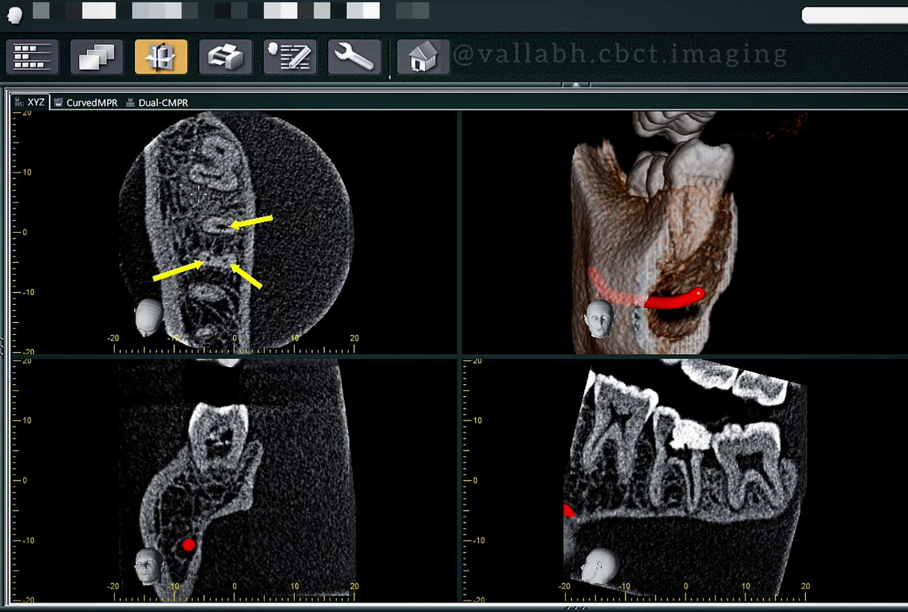
Step: Page the axial root slices, shift the coronal plane, and rotate the oblique slice back level
{"action": "left_click", "coordinate": [204, 251]}
{"action": "mouse_move", "coordinate": [209, 257]}
{"action": "scroll", "coordinate": [258, 300], "scroll_direction": "down", "scroll_amount": 2}
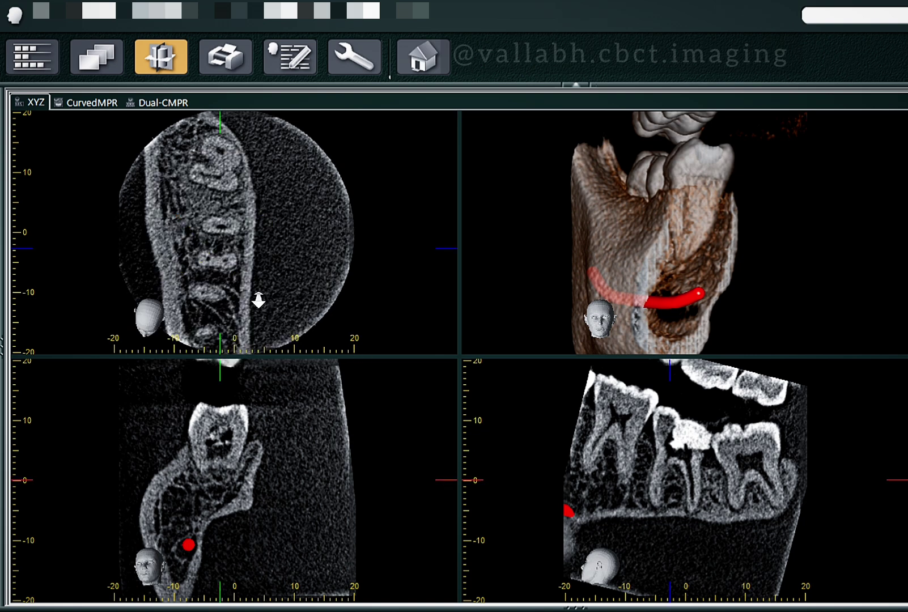
{"action": "scroll", "coordinate": [277, 292], "scroll_direction": "down", "scroll_amount": 2}
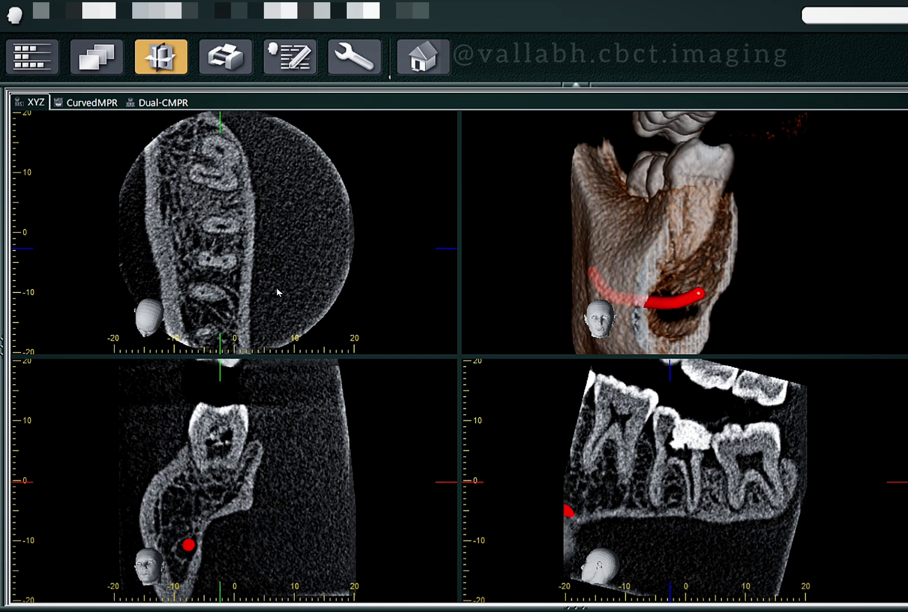
{"action": "scroll", "coordinate": [278, 298], "scroll_direction": "up", "scroll_amount": 2}
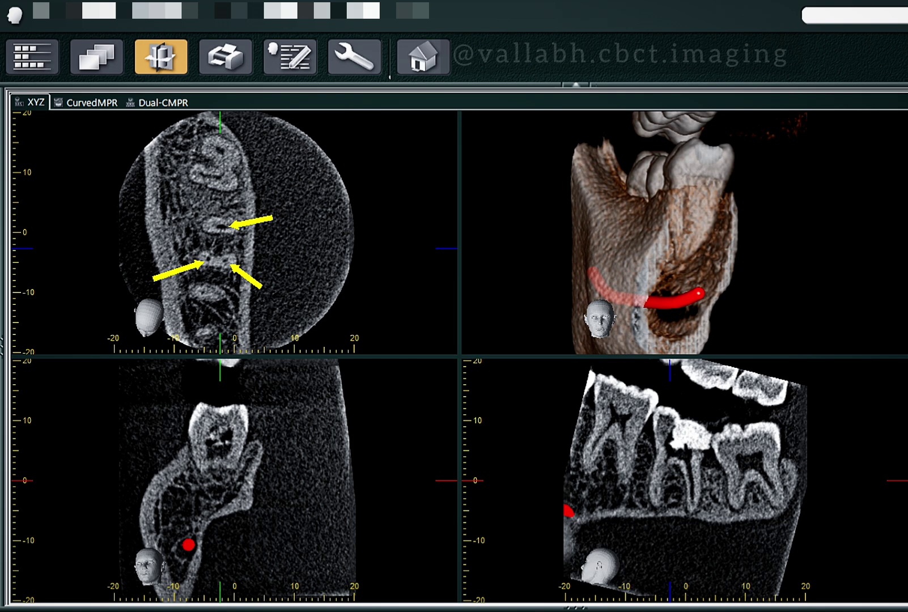
{"action": "left_click_drag", "start_coordinate": [319, 249], "coordinate": [322, 260]}
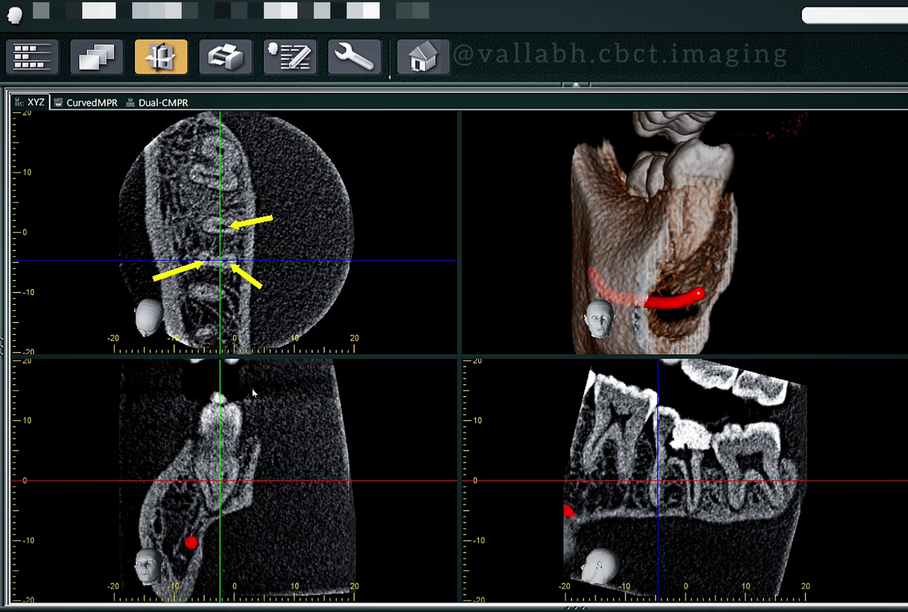
{"action": "left_click_drag", "start_coordinate": [737, 388], "coordinate": [395, 331]}
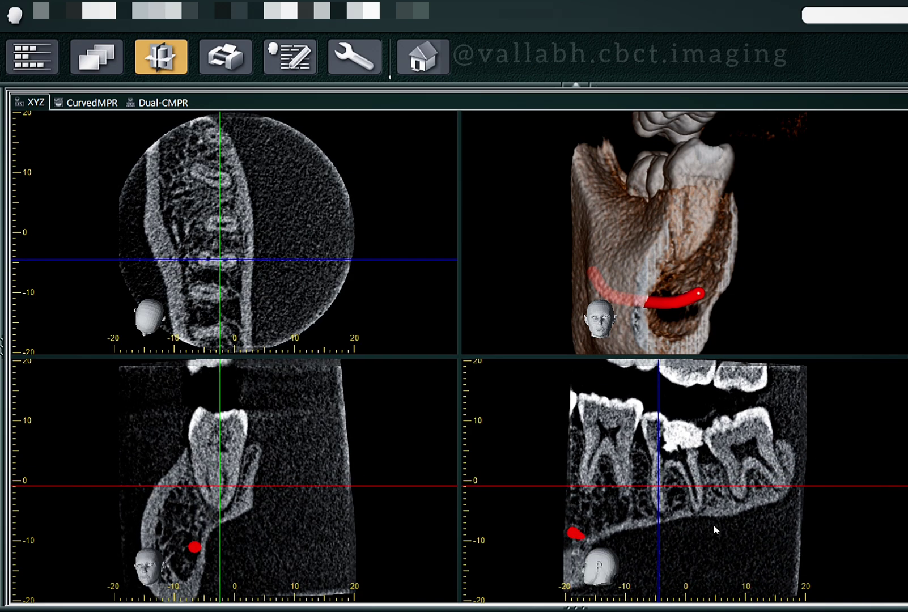
Step: Nudge the cross-sectional and sagittal slices, then page the coronal view to the mesial root canals
{"action": "left_click_drag", "start_coordinate": [657, 509], "coordinate": [661, 510]}
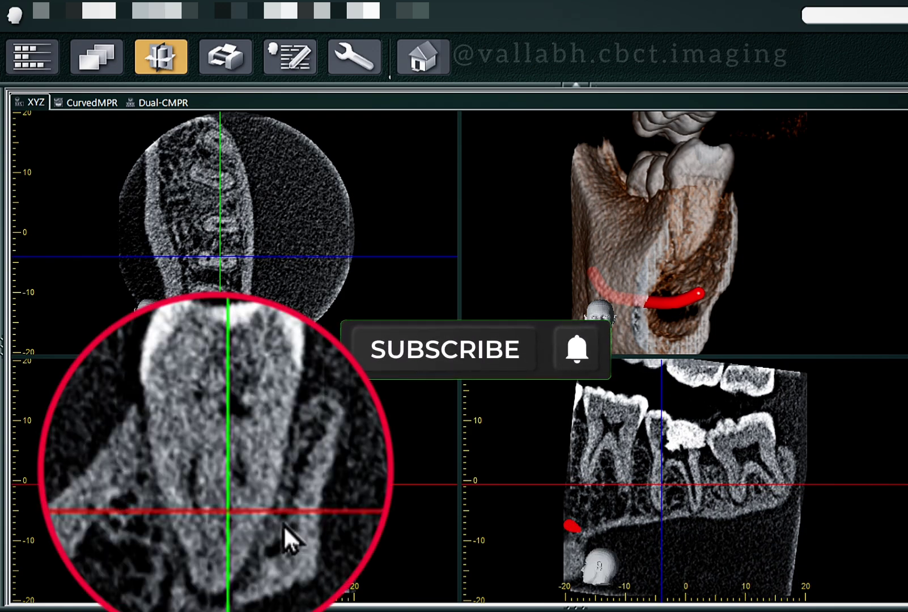
{"action": "left_click_drag", "start_coordinate": [227, 537], "coordinate": [221, 531]}
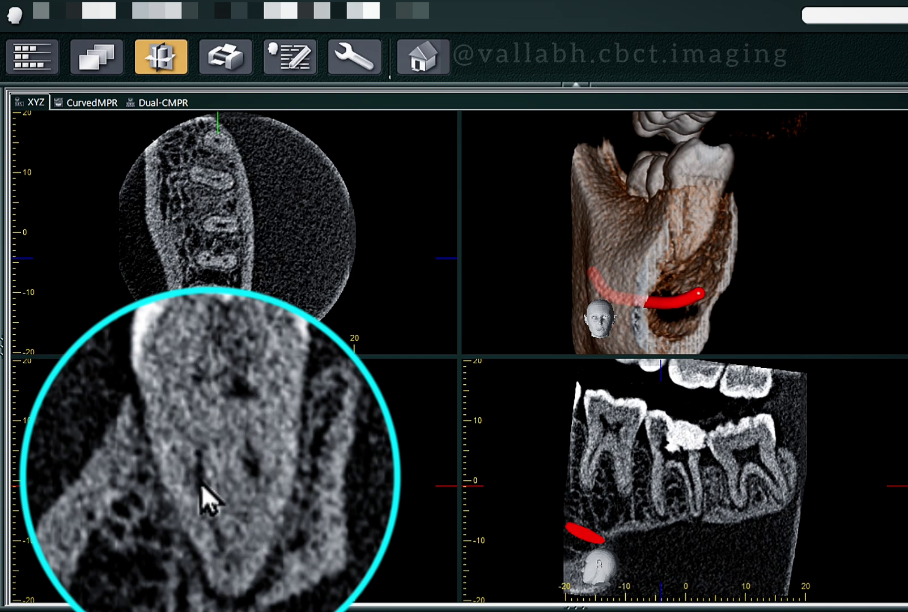
{"action": "scroll", "coordinate": [348, 548], "scroll_direction": "down", "scroll_amount": 2}
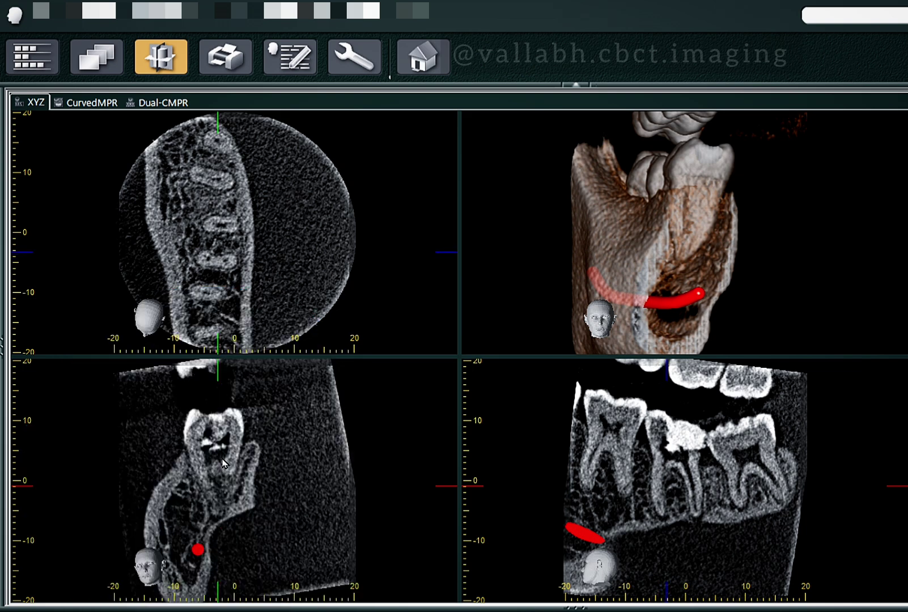
{"action": "scroll", "coordinate": [249, 488], "scroll_direction": "down", "scroll_amount": 4}
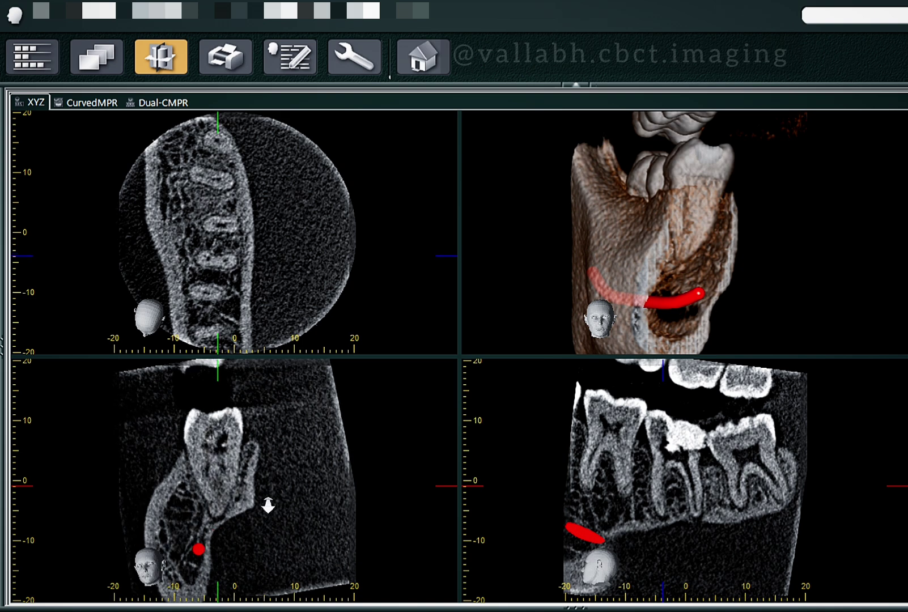
{"action": "scroll", "coordinate": [268, 505], "scroll_direction": "down", "scroll_amount": 3}
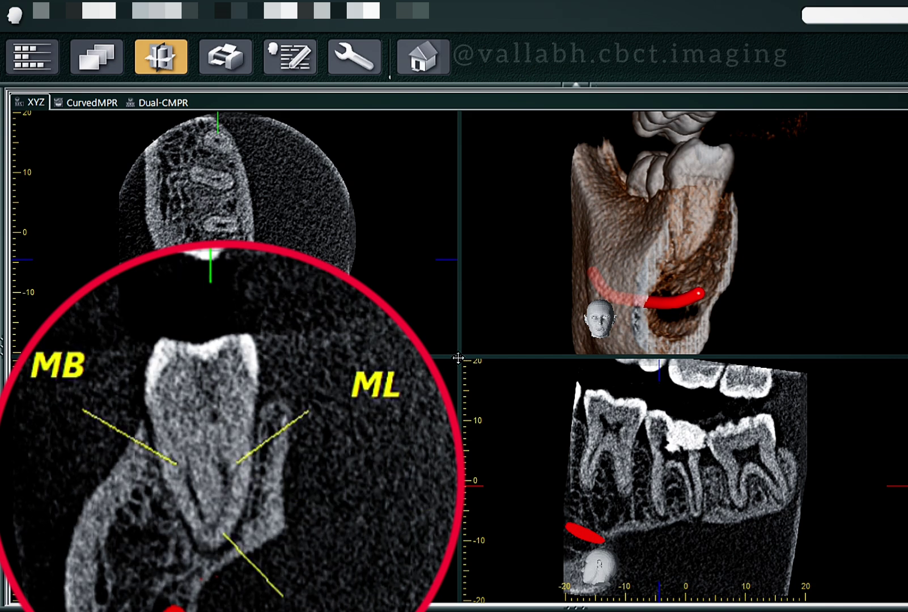
Step: Enlarge the cross-sectional pane and move the root measurement line down toward the apex
{"action": "left_click_drag", "start_coordinate": [458, 359], "coordinate": [586, 179]}
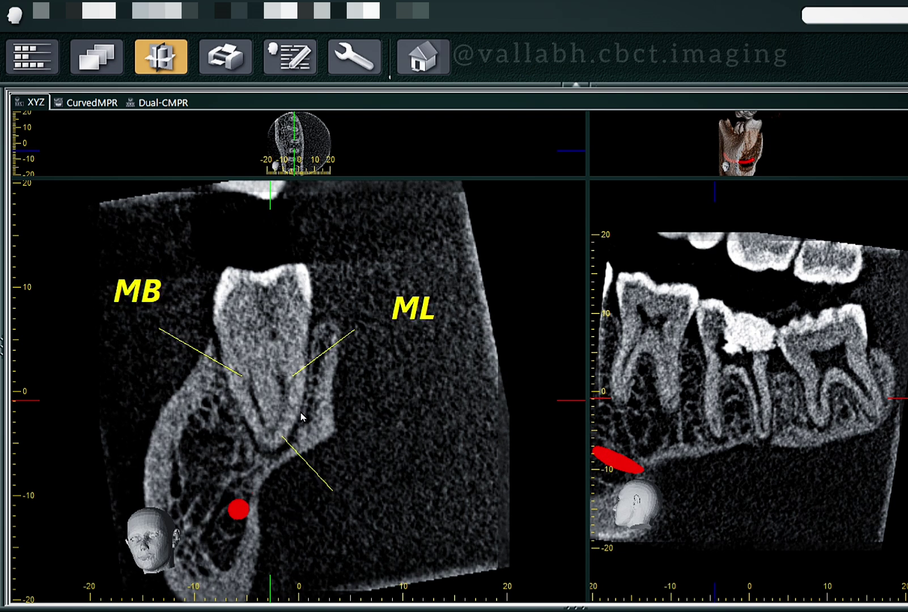
{"action": "left_click_drag", "start_coordinate": [577, 179], "coordinate": [747, 122]}
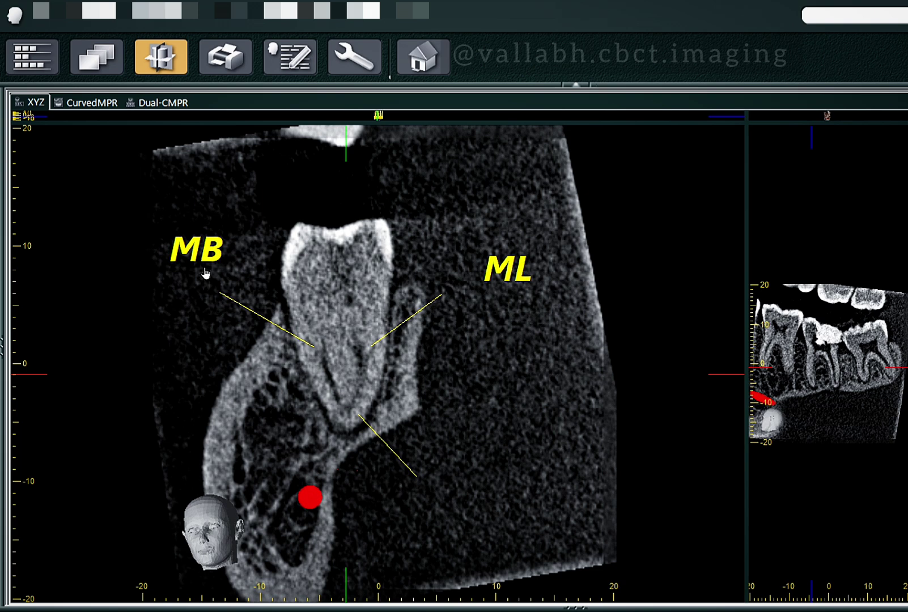
{"action": "right_click", "coordinate": [359, 417]}
{"action": "left_click", "coordinate": [448, 499]}
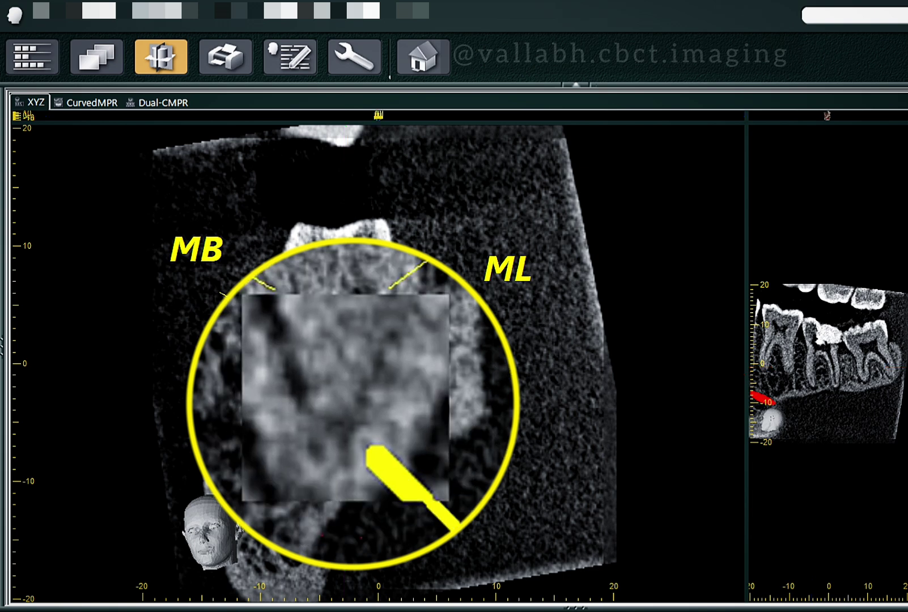
{"action": "left_click_drag", "start_coordinate": [346, 406], "coordinate": [351, 407]}
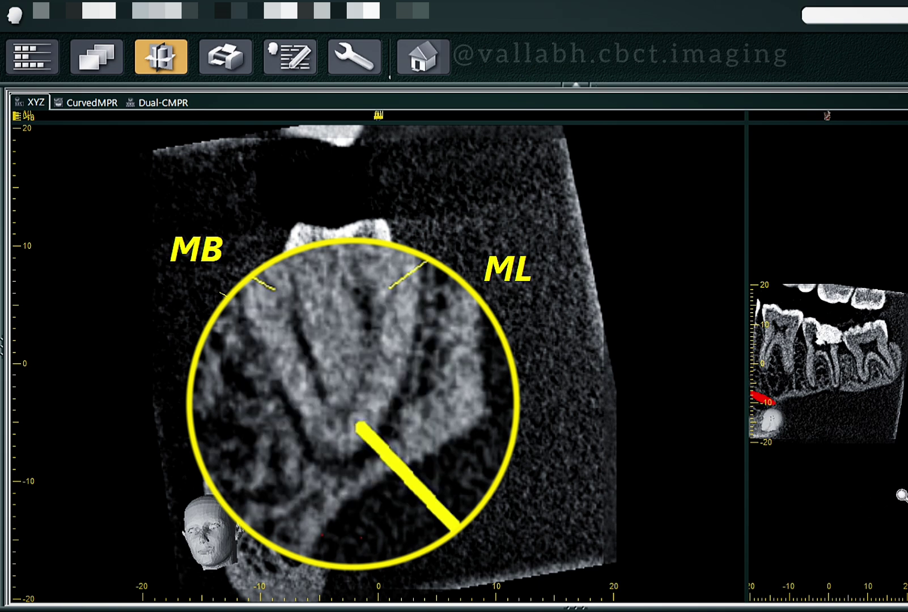
{"action": "left_click", "coordinate": [381, 461]}
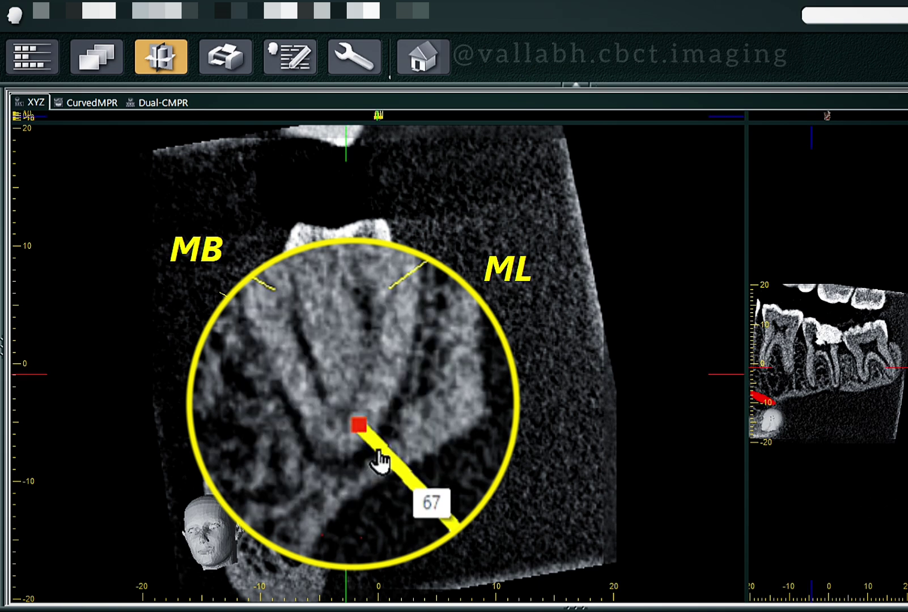
{"action": "left_click_drag", "start_coordinate": [381, 461], "coordinate": [391, 495]}
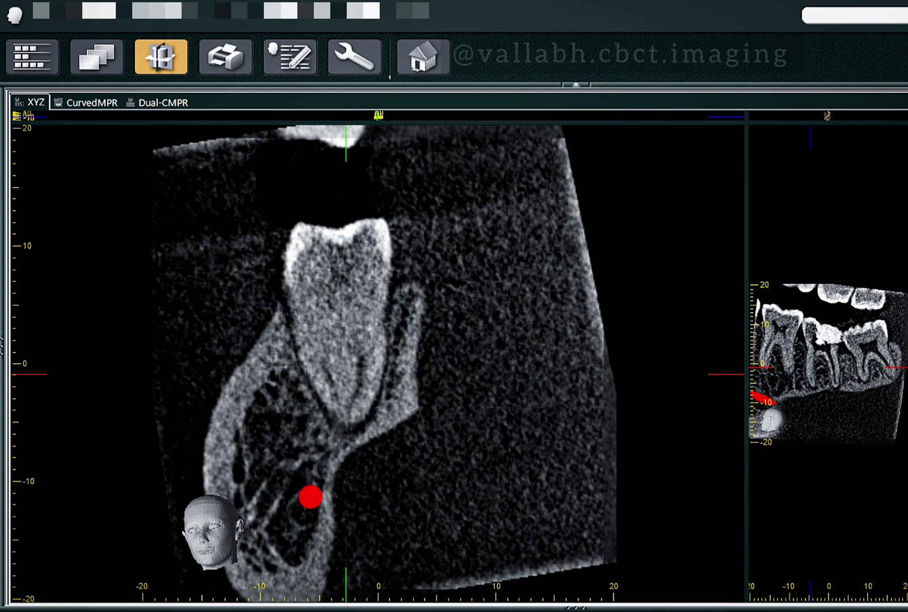
Step: Rearrange the views into four panes with enlarged axial slice and 3D render
{"action": "left_click_drag", "start_coordinate": [321, 412], "coordinate": [348, 412]}
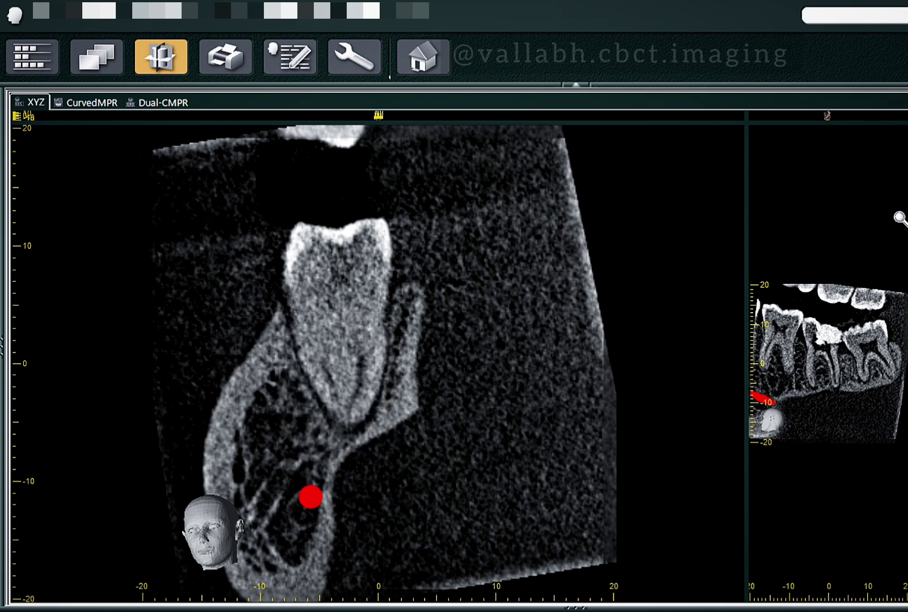
{"action": "left_click_drag", "start_coordinate": [744, 124], "coordinate": [546, 565]}
{"action": "left_click_drag", "start_coordinate": [287, 397], "coordinate": [374, 420]}
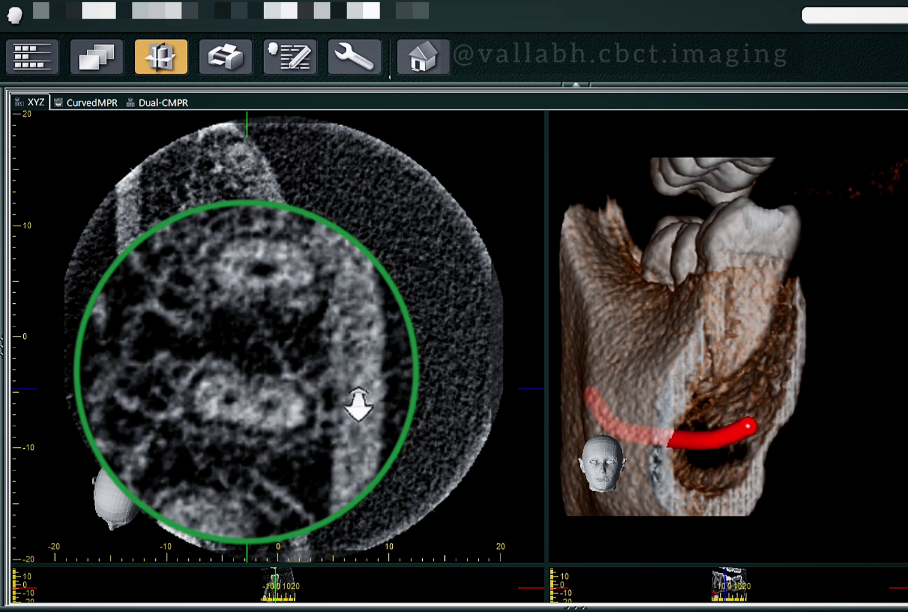
Step: Page down through the axial slices, then enlarge the sagittal and cross-section panes
{"action": "scroll", "coordinate": [358, 404], "scroll_direction": "down", "scroll_amount": 2}
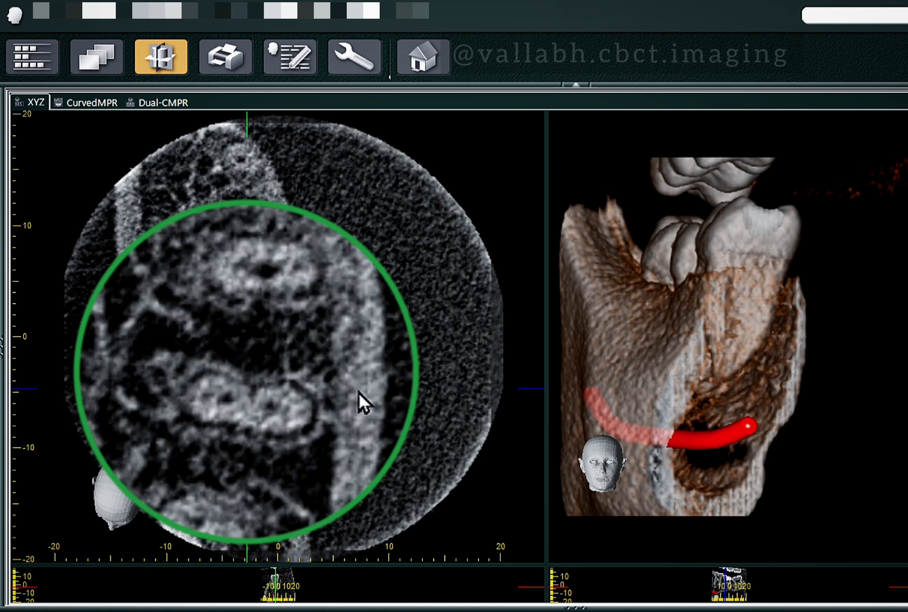
{"action": "scroll", "coordinate": [359, 392], "scroll_direction": "down", "scroll_amount": 1}
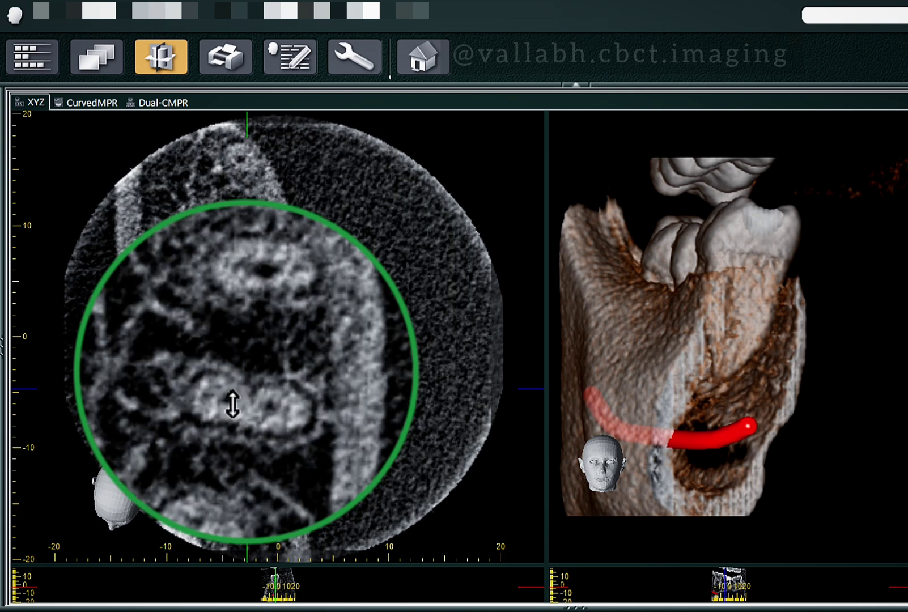
{"action": "scroll", "coordinate": [232, 405], "scroll_direction": "down", "scroll_amount": 1}
{"action": "scroll", "coordinate": [246, 371], "scroll_direction": "down", "scroll_amount": 2}
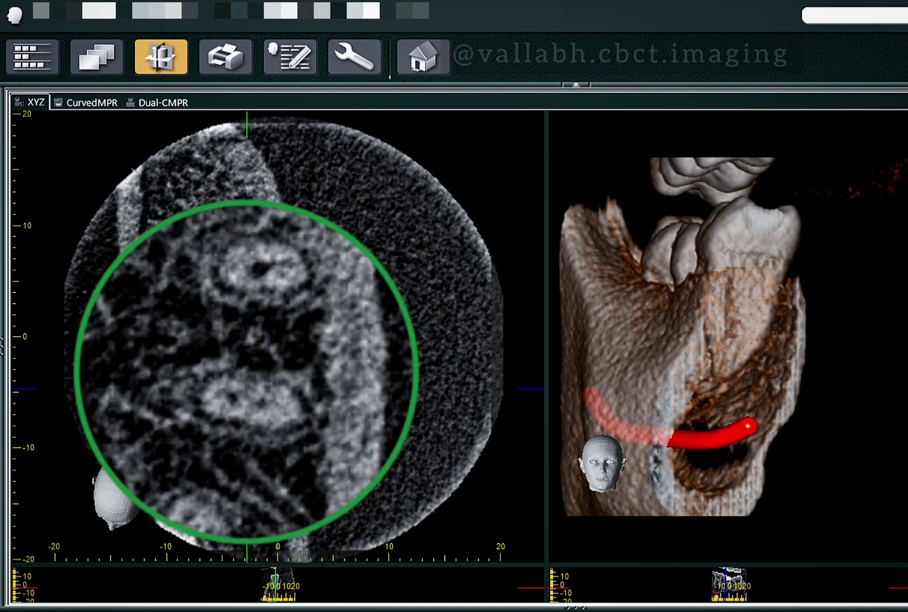
{"action": "scroll", "coordinate": [227, 429], "scroll_direction": "down", "scroll_amount": 2}
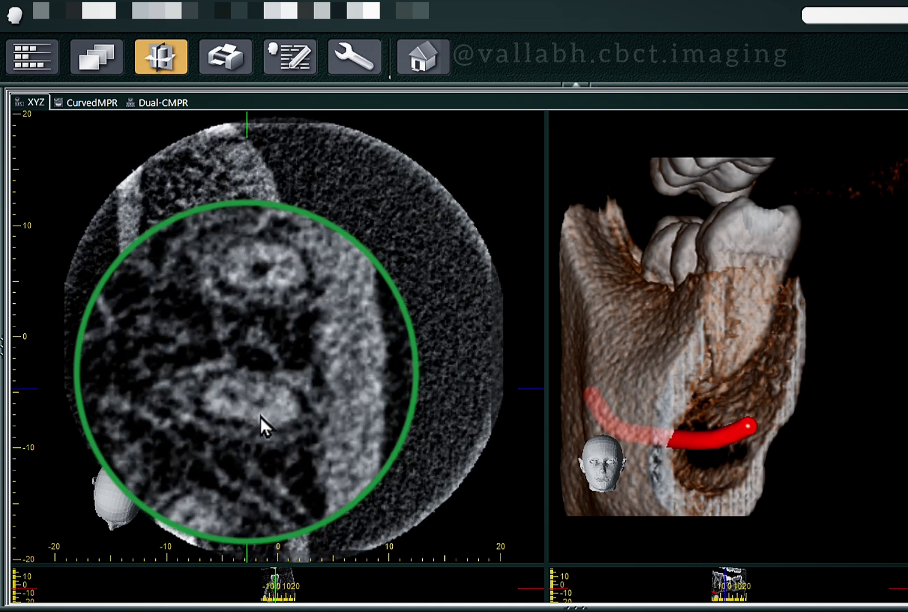
{"action": "scroll", "coordinate": [260, 429], "scroll_direction": "down", "scroll_amount": 2}
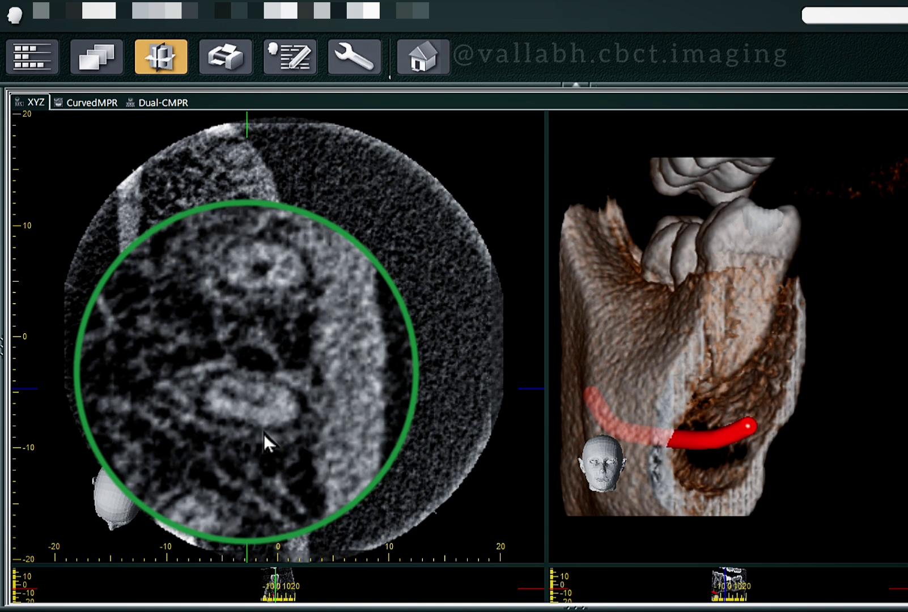
{"action": "scroll", "coordinate": [263, 448], "scroll_direction": "down", "scroll_amount": 5}
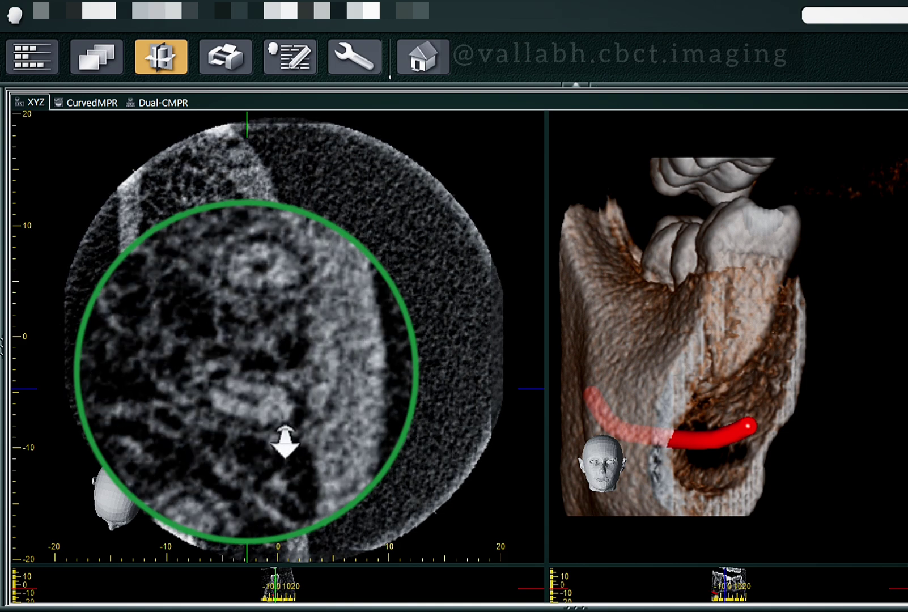
{"action": "scroll", "coordinate": [288, 434], "scroll_direction": "down", "scroll_amount": 3}
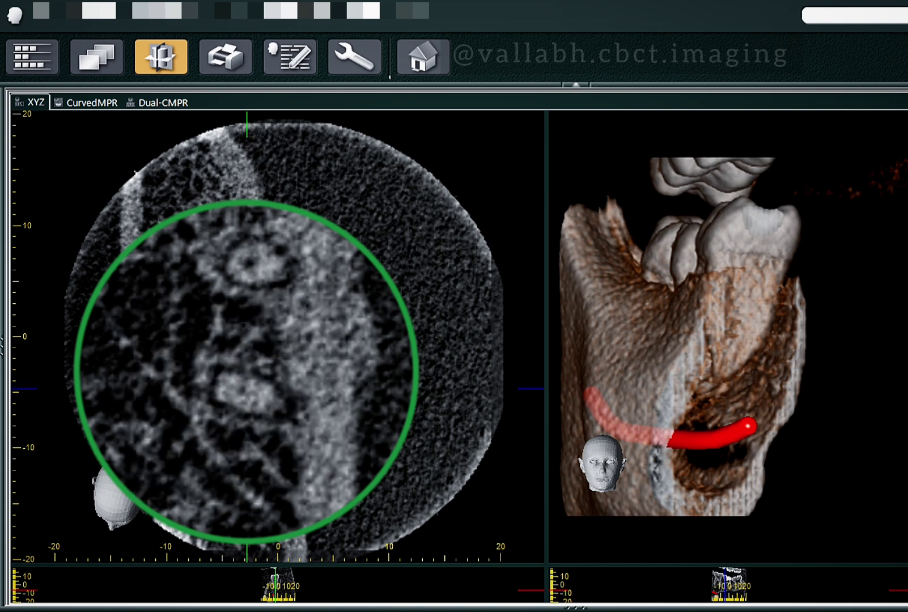
{"action": "scroll", "coordinate": [286, 487], "scroll_direction": "down", "scroll_amount": 3}
{"action": "scroll", "coordinate": [274, 430], "scroll_direction": "down", "scroll_amount": 4}
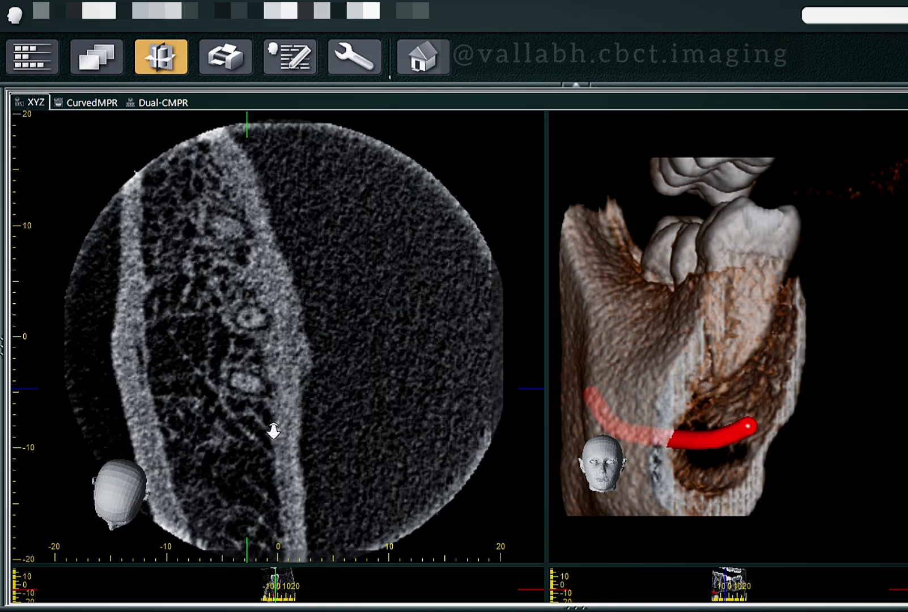
{"action": "scroll", "coordinate": [274, 431], "scroll_direction": "down", "scroll_amount": 5}
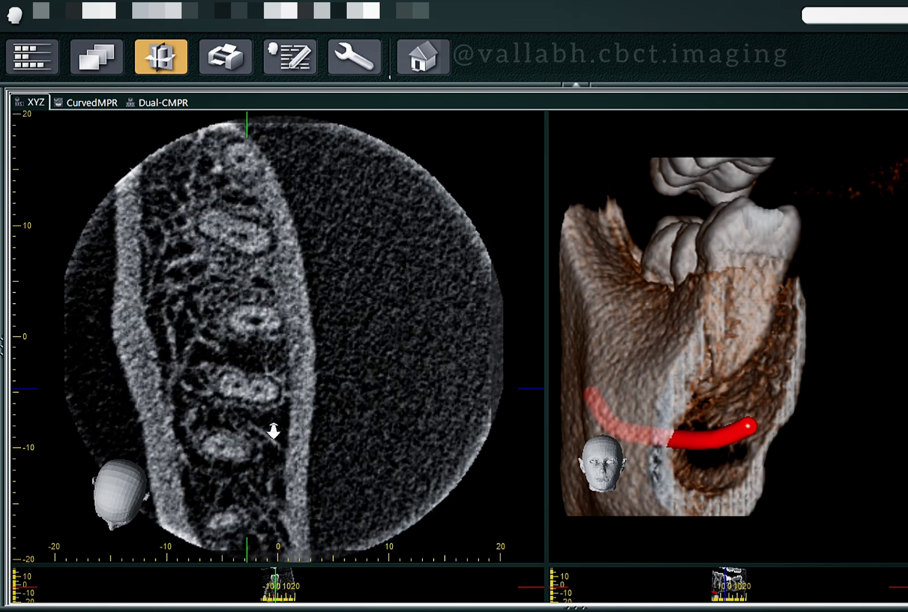
{"action": "scroll", "coordinate": [274, 433], "scroll_direction": "down", "scroll_amount": 6}
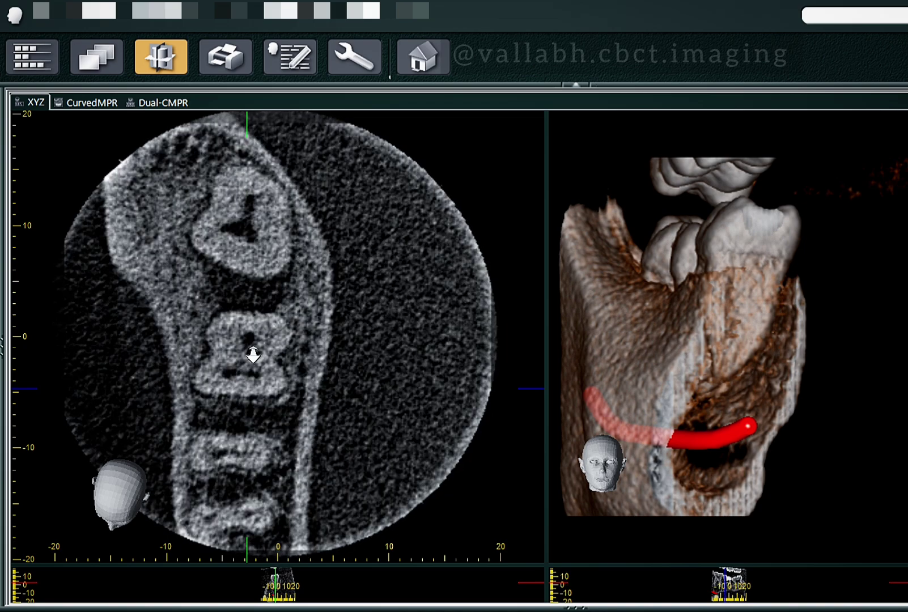
{"action": "scroll", "coordinate": [252, 355], "scroll_direction": "down", "scroll_amount": 5}
{"action": "scroll", "coordinate": [296, 361], "scroll_direction": "down", "scroll_amount": 5}
{"action": "scroll", "coordinate": [260, 336], "scroll_direction": "down", "scroll_amount": 5}
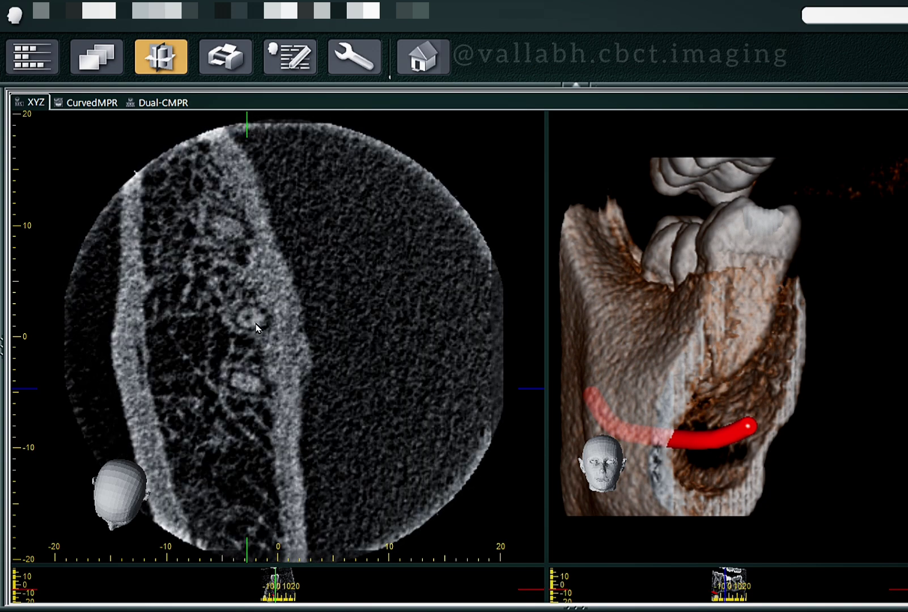
{"action": "scroll", "coordinate": [272, 311], "scroll_direction": "down", "scroll_amount": 5}
{"action": "scroll", "coordinate": [343, 438], "scroll_direction": "down", "scroll_amount": 1}
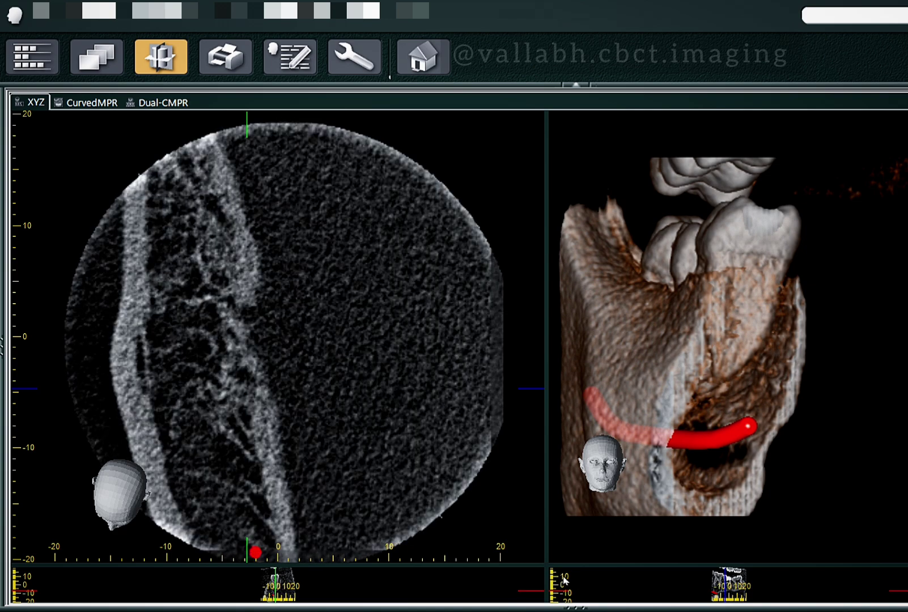
{"action": "left_click_drag", "start_coordinate": [546, 567], "coordinate": [370, 138]}
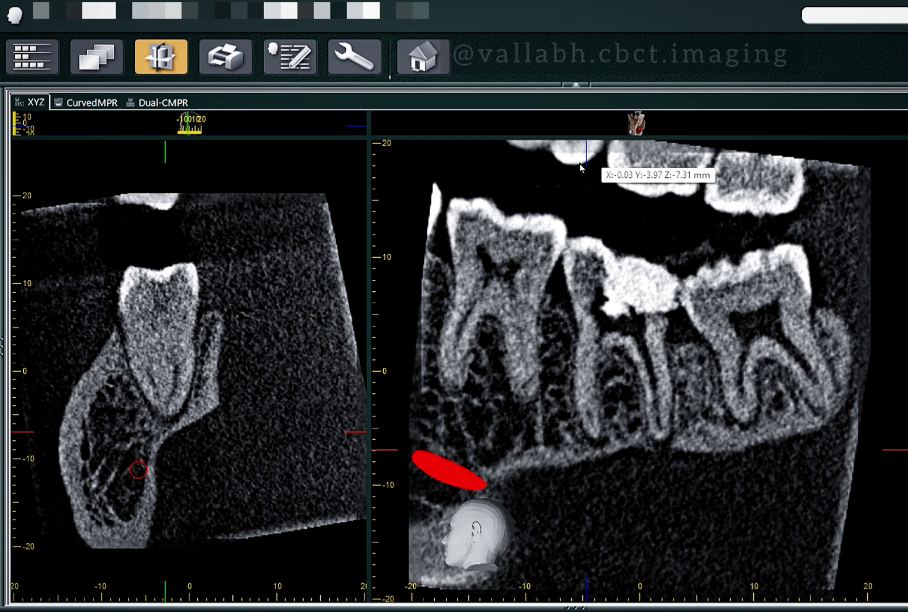
Step: Step through the cross-sections and move the cross-section plane onto the middle tooth
{"action": "scroll", "coordinate": [177, 415], "scroll_direction": "down", "scroll_amount": 2}
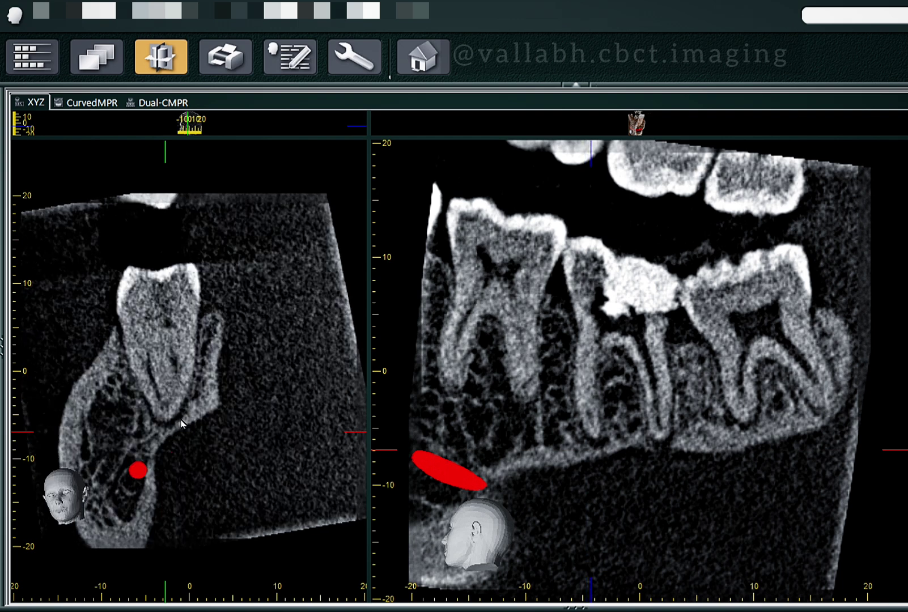
{"action": "scroll", "coordinate": [177, 421], "scroll_direction": "down", "scroll_amount": 1}
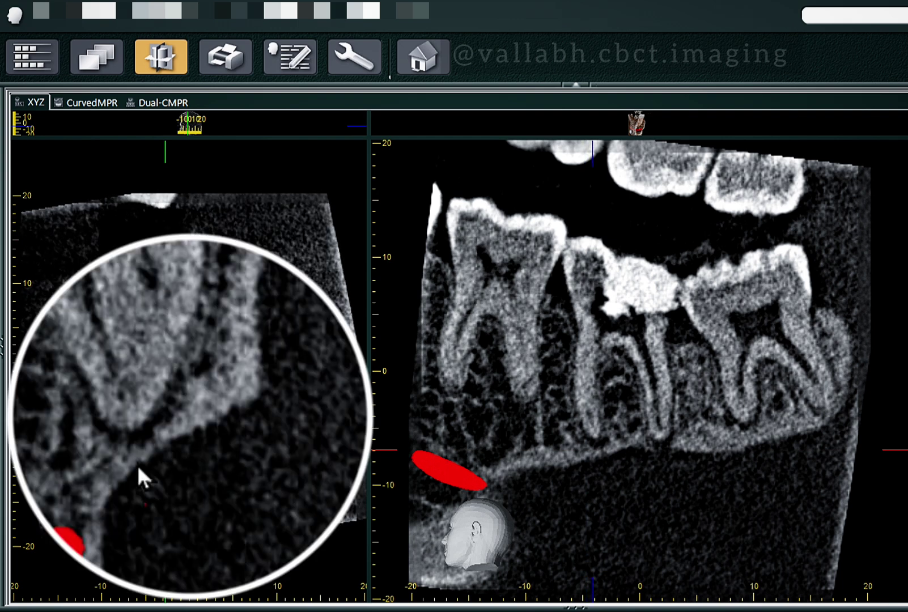
{"action": "scroll", "coordinate": [134, 487], "scroll_direction": "down", "scroll_amount": 3}
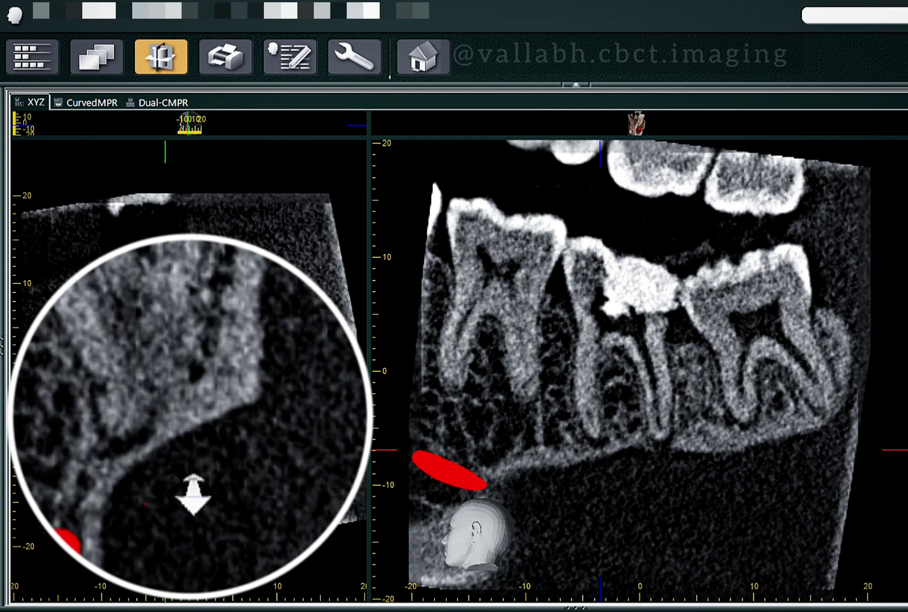
{"action": "scroll", "coordinate": [193, 447], "scroll_direction": "up", "scroll_amount": 1}
{"action": "left_click_drag", "start_coordinate": [598, 158], "coordinate": [595, 166]}
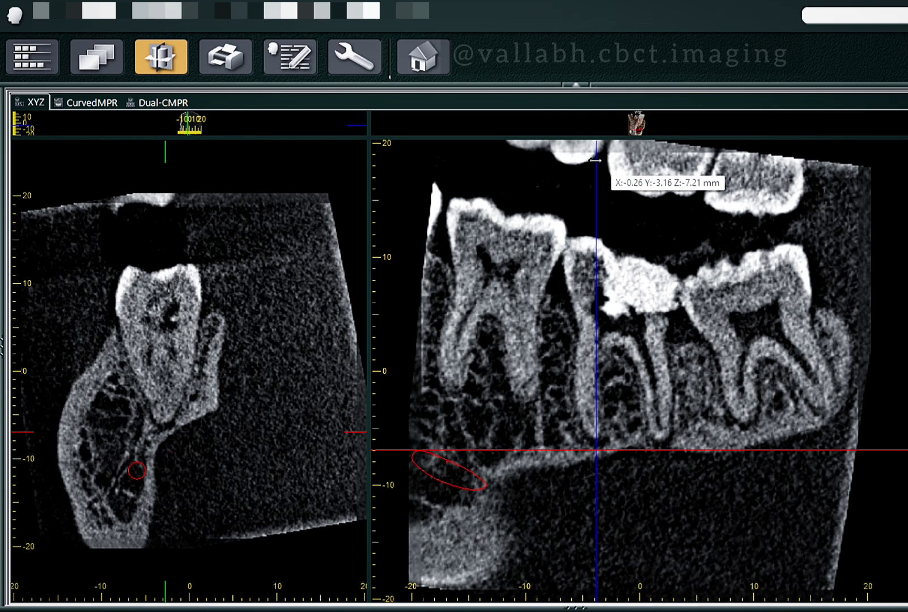
{"action": "left_click_drag", "start_coordinate": [597, 160], "coordinate": [657, 153]}
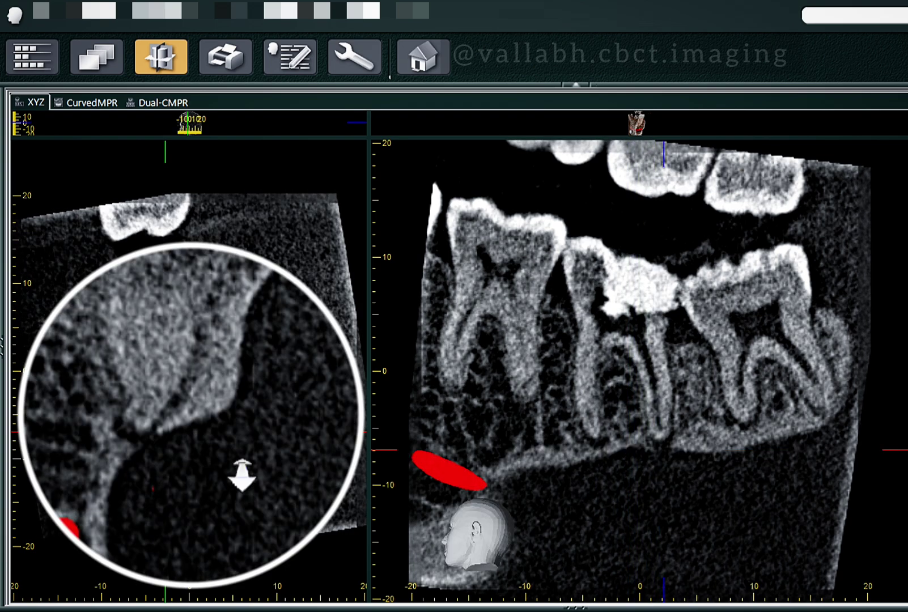
Step: Page further along the jaw, restore the four-pane 3D layout, and raise the axial slice
{"action": "scroll", "coordinate": [158, 454], "scroll_direction": "down", "scroll_amount": 1}
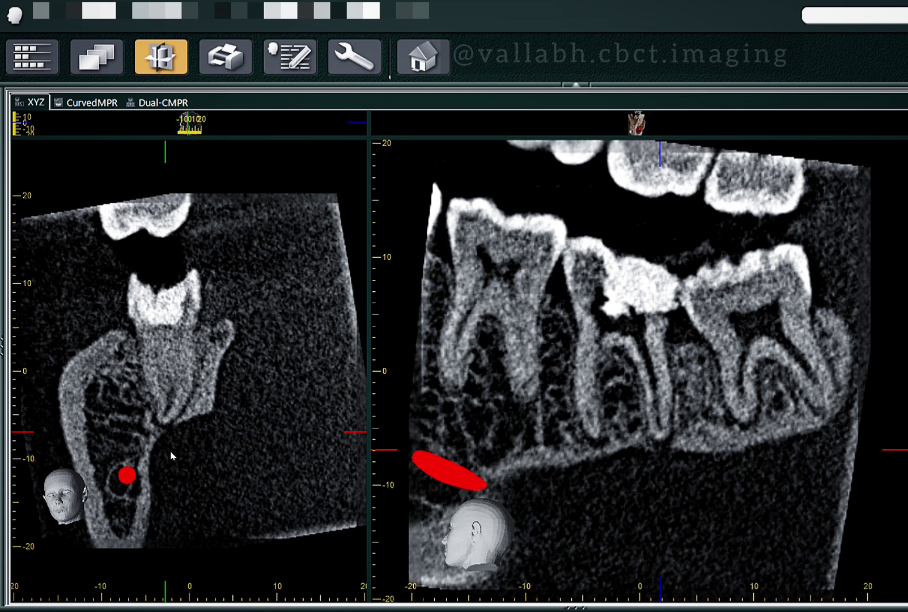
{"action": "scroll", "coordinate": [170, 435], "scroll_direction": "down", "scroll_amount": 1}
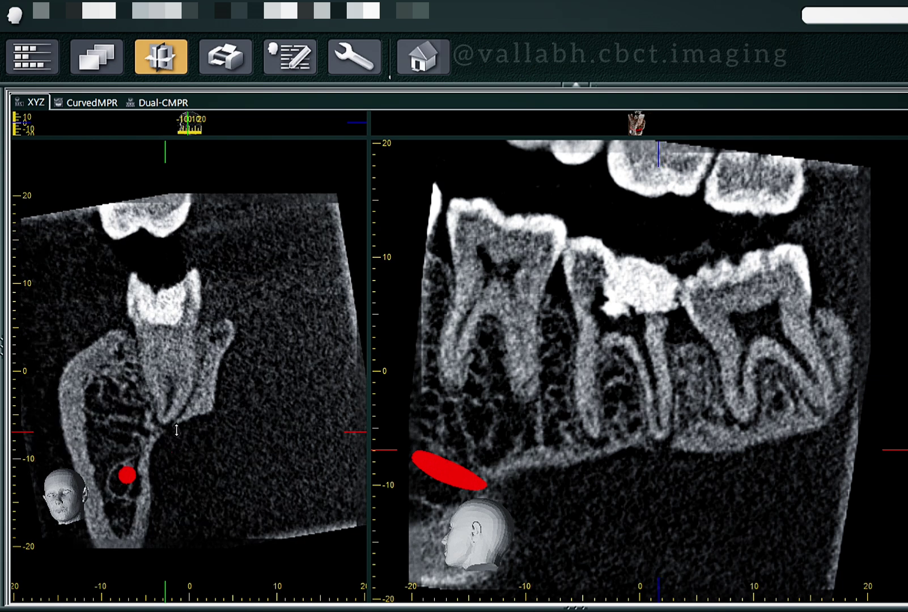
{"action": "scroll", "coordinate": [179, 436], "scroll_direction": "down", "scroll_amount": 4}
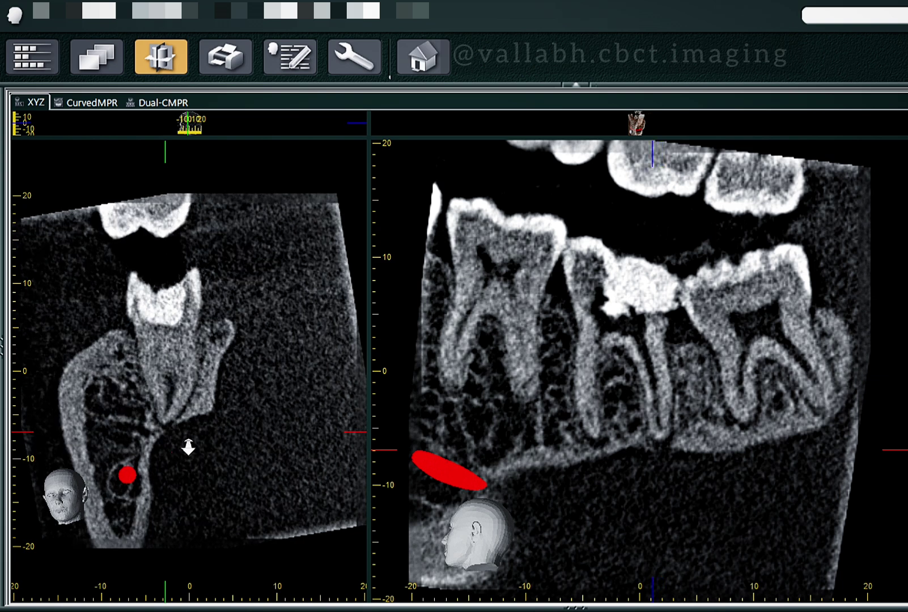
{"action": "left_click_drag", "start_coordinate": [650, 159], "coordinate": [598, 170]}
{"action": "left_click_drag", "start_coordinate": [369, 138], "coordinate": [425, 405]}
{"action": "left_click_drag", "start_coordinate": [398, 529], "coordinate": [397, 485]}
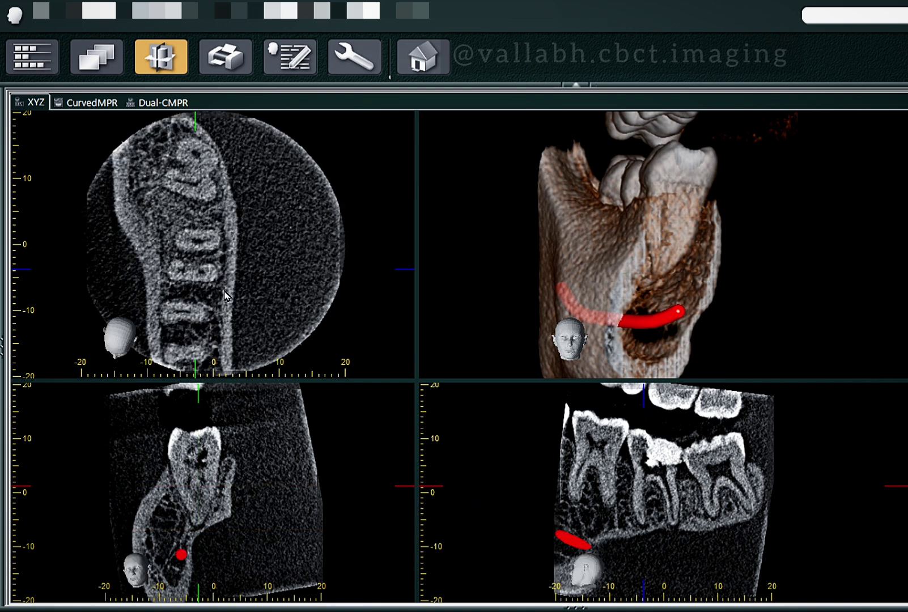
Step: Rotate the 3D render to a lateral view, page the sagittal slices, and switch to Curved MPR
{"action": "left_click_drag", "start_coordinate": [644, 301], "coordinate": [602, 318]}
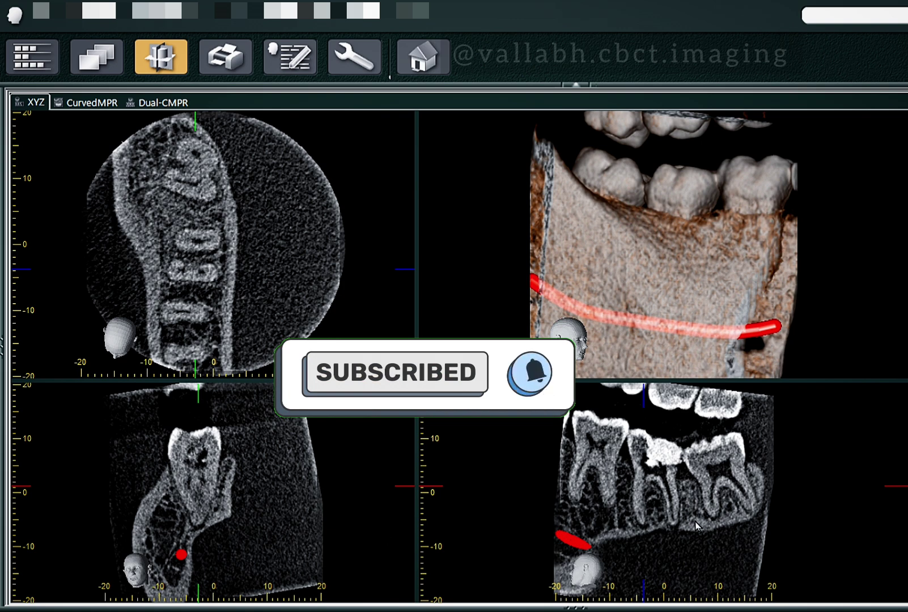
{"action": "scroll", "coordinate": [687, 499], "scroll_direction": "down", "scroll_amount": 3}
{"action": "scroll", "coordinate": [687, 499], "scroll_direction": "down", "scroll_amount": 4}
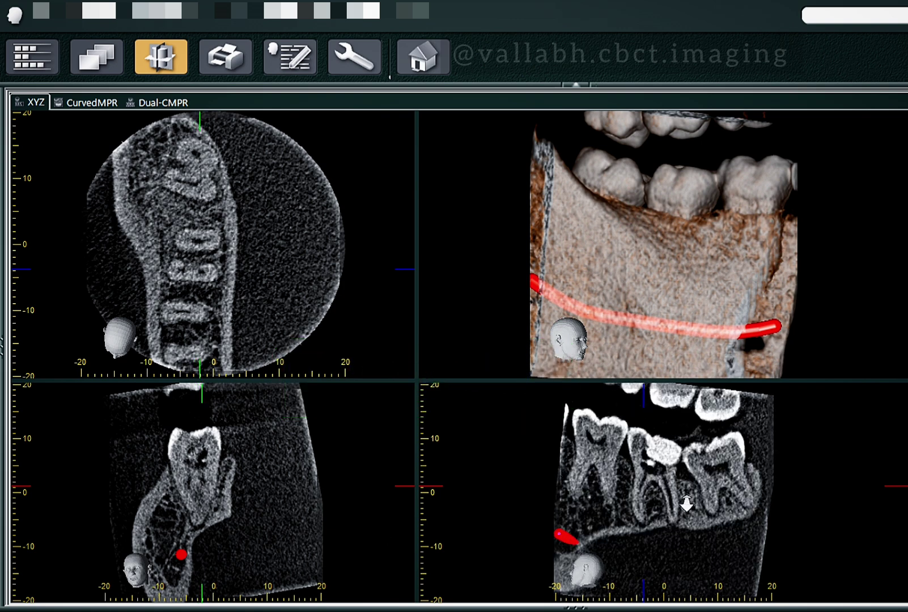
{"action": "scroll", "coordinate": [693, 494], "scroll_direction": "up", "scroll_amount": 2}
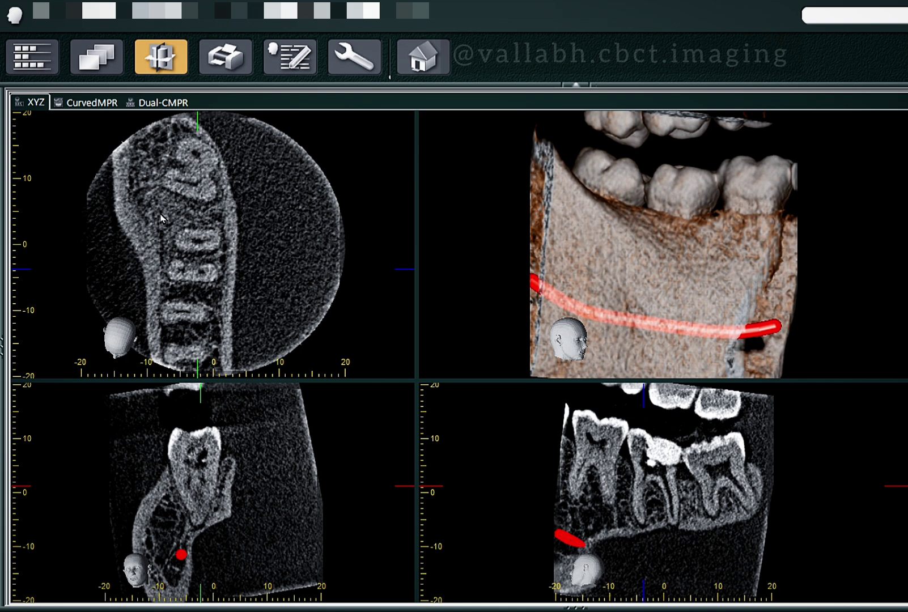
{"action": "key", "text": "ctrl+Tab"}
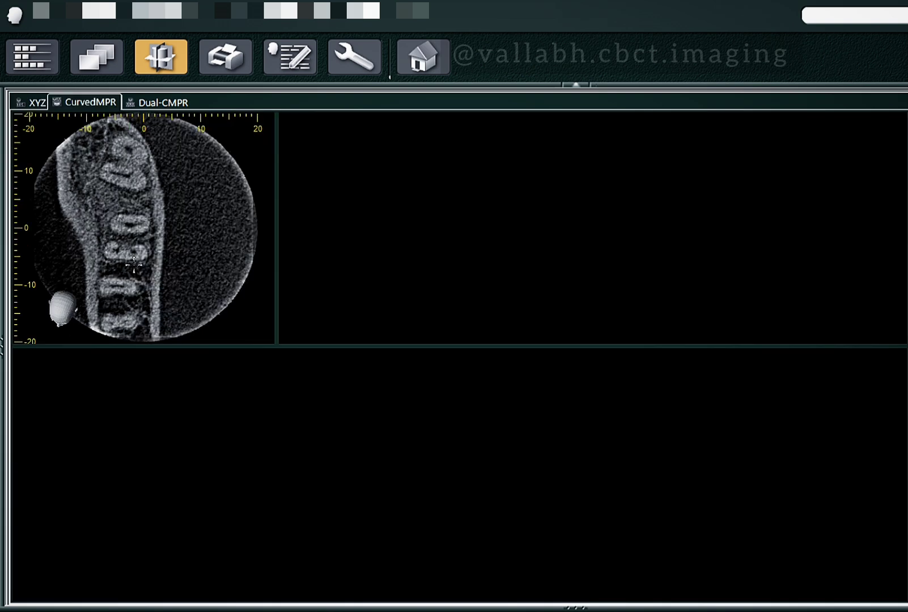
Step: Finish the curve across the molar, scroll its curved cross-sections, and switch to Dual-CMPR
{"action": "left_click", "coordinate": [125, 197]}
{"action": "double_click", "coordinate": [126, 196]}
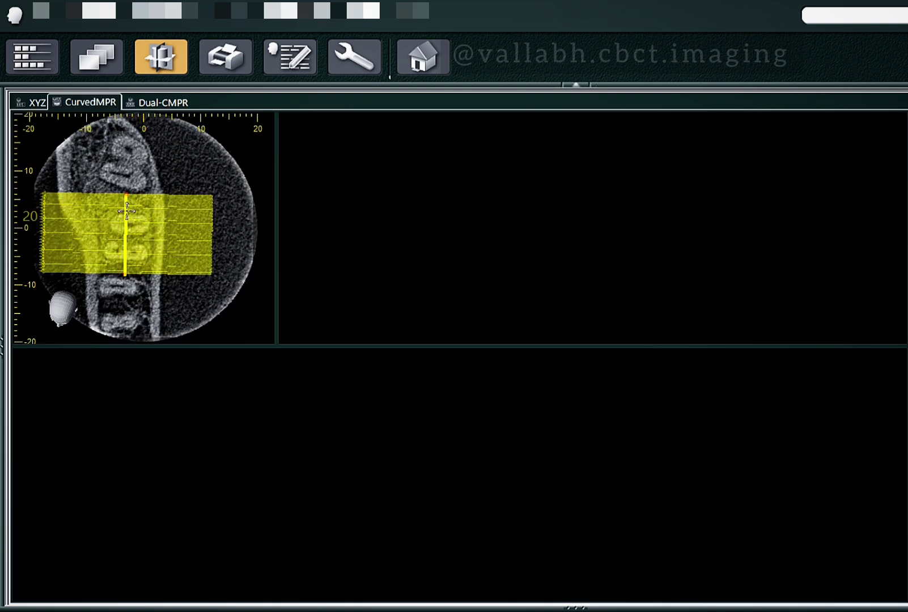
{"action": "scroll", "coordinate": [623, 487], "scroll_direction": "down", "scroll_amount": 1}
{"action": "scroll", "coordinate": [621, 495], "scroll_direction": "down", "scroll_amount": 3}
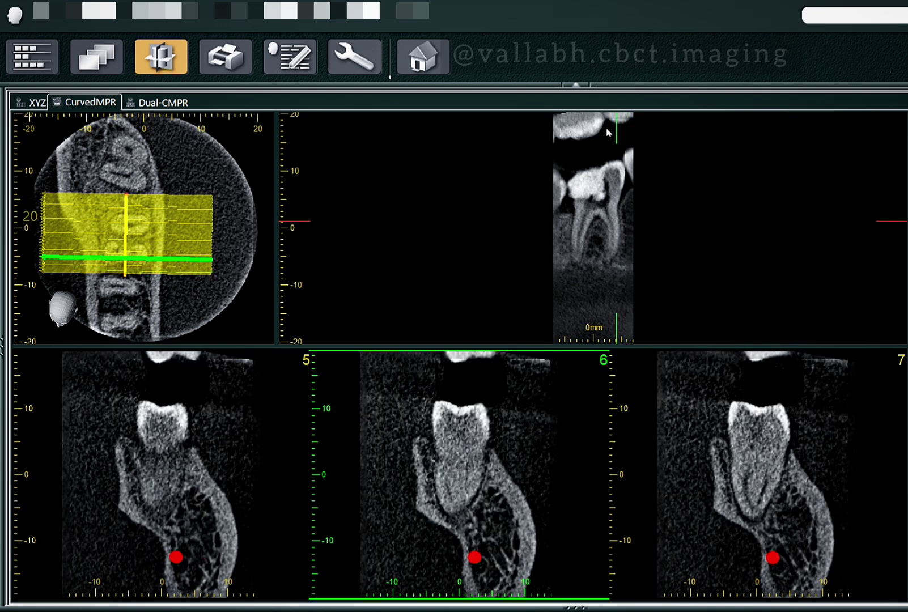
{"action": "scroll", "coordinate": [472, 524], "scroll_direction": "down", "scroll_amount": 4}
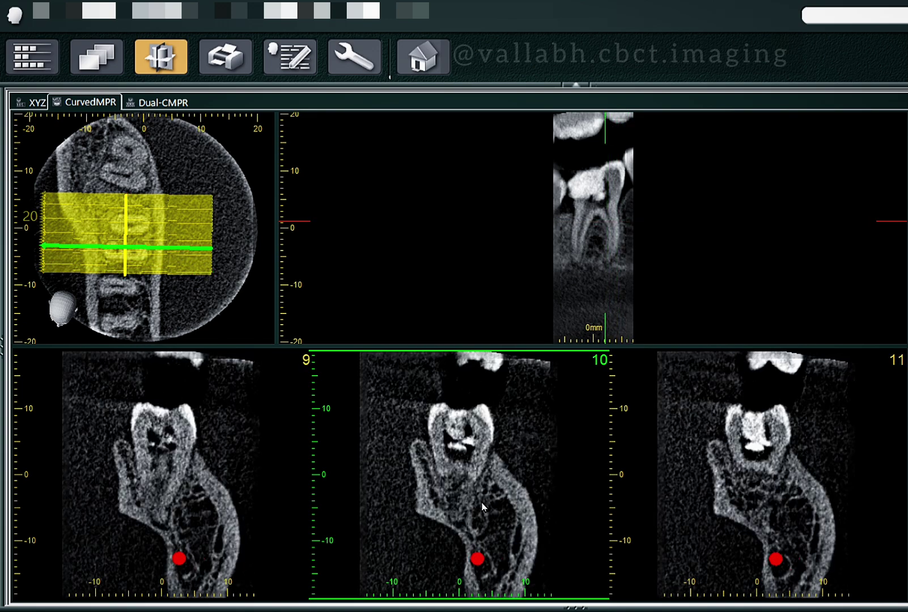
{"action": "scroll", "coordinate": [471, 524], "scroll_direction": "down", "scroll_amount": 10}
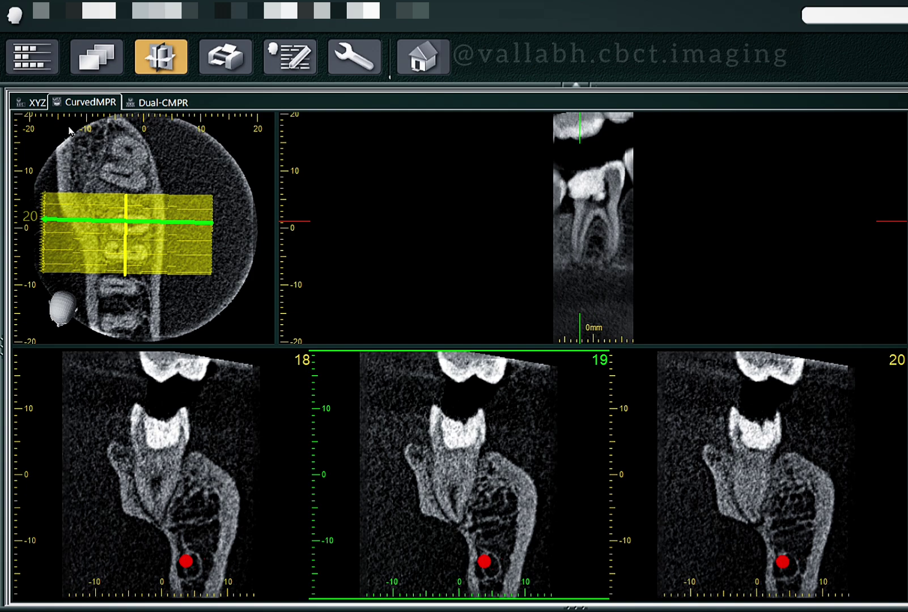
{"action": "left_click", "coordinate": [153, 104]}
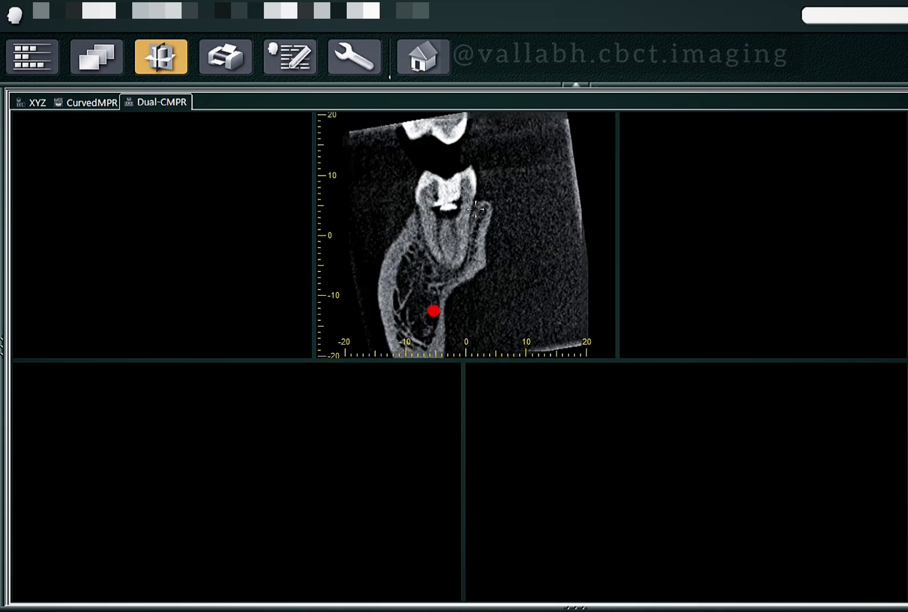
Step: Finish the line down through the molar, widen the Dual-CMPR cross-section panes, and step through the slices
{"action": "left_click", "coordinate": [449, 287]}
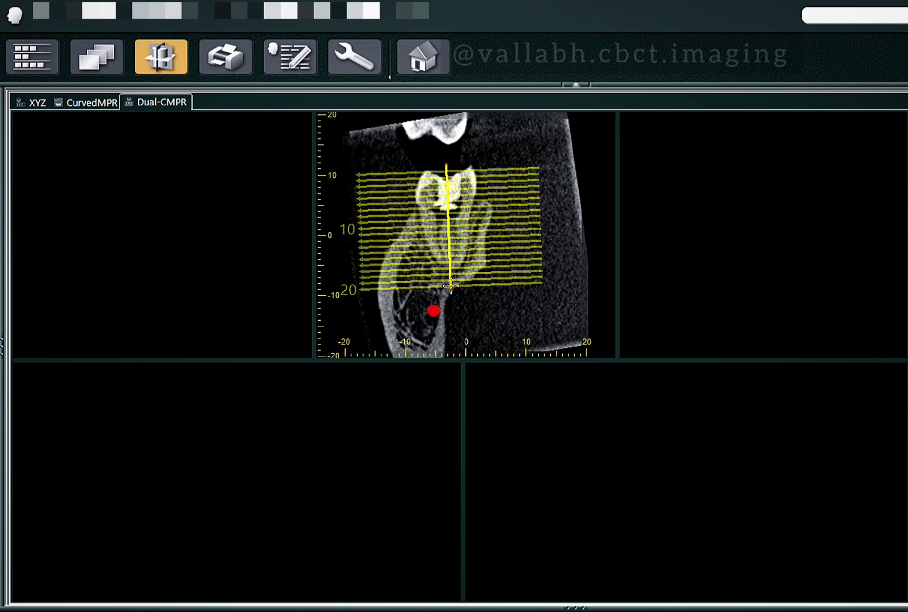
{"action": "left_click_drag", "start_coordinate": [464, 419], "coordinate": [866, 419]}
{"action": "scroll", "coordinate": [559, 511], "scroll_direction": "down", "scroll_amount": 8}
{"action": "scroll", "coordinate": [479, 511], "scroll_direction": "down", "scroll_amount": 6}
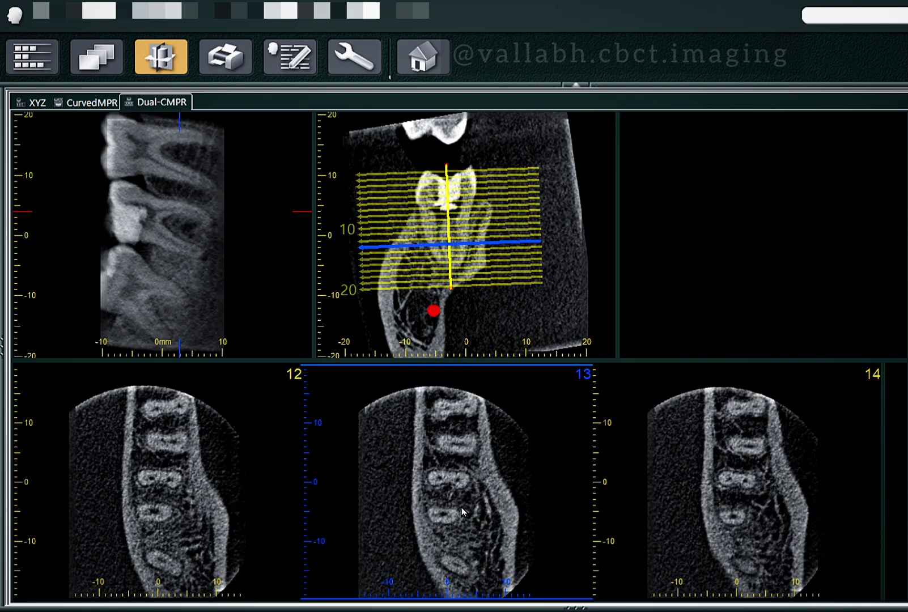
{"action": "scroll", "coordinate": [448, 494], "scroll_direction": "up", "scroll_amount": 3}
{"action": "scroll", "coordinate": [458, 493], "scroll_direction": "up", "scroll_amount": 4}
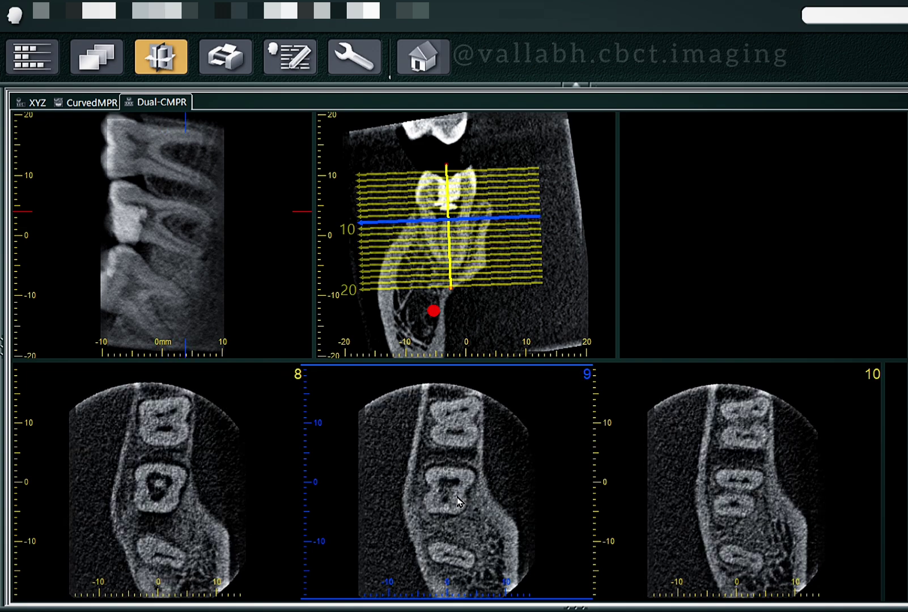
{"action": "scroll", "coordinate": [457, 499], "scroll_direction": "down", "scroll_amount": 5}
{"action": "scroll", "coordinate": [457, 497], "scroll_direction": "down", "scroll_amount": 3}
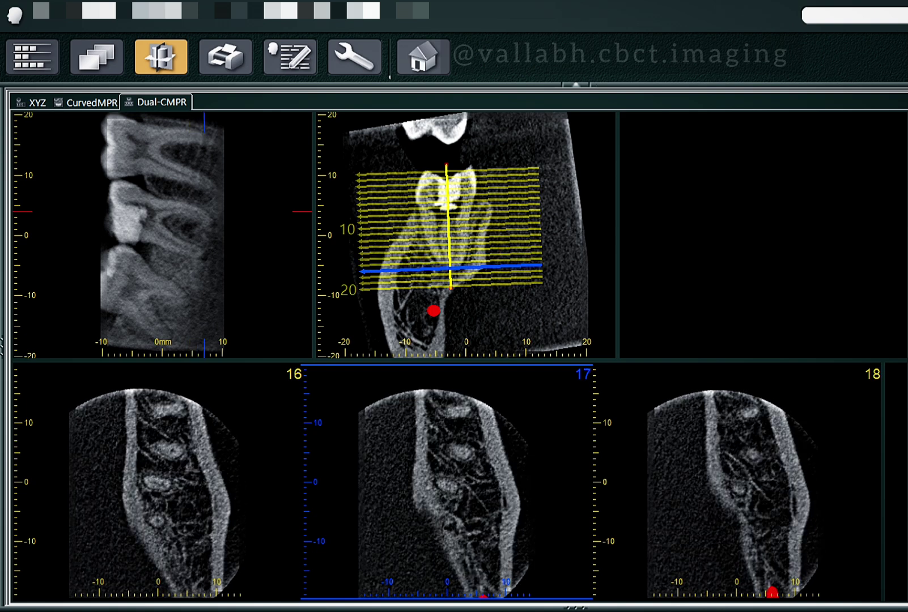
Step: Make cross-section 16, then the middle cross-section, the active slice, then return to the XYZ layout
{"action": "left_click", "coordinate": [153, 488]}
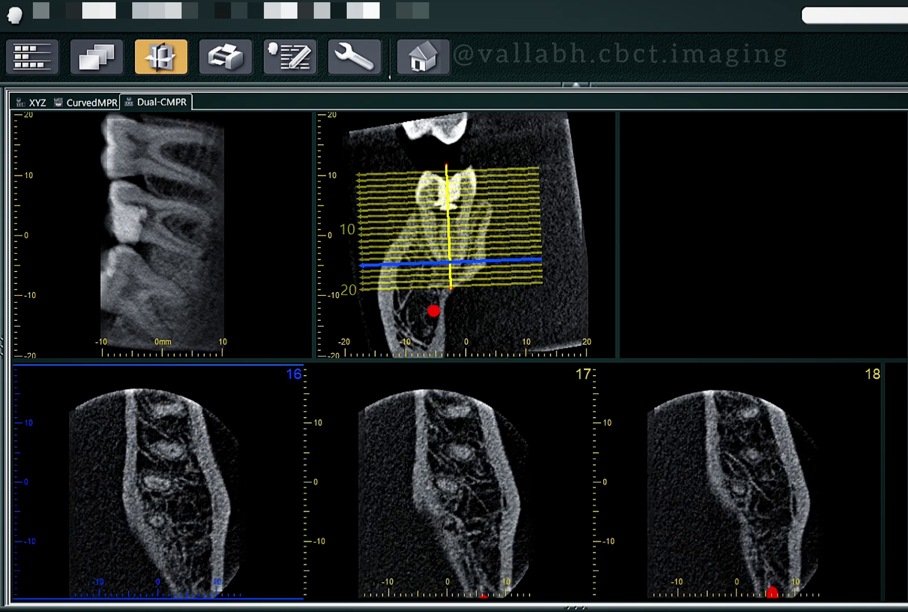
{"action": "left_click", "coordinate": [451, 507]}
{"action": "scroll", "coordinate": [444, 495], "scroll_direction": "down", "scroll_amount": 1}
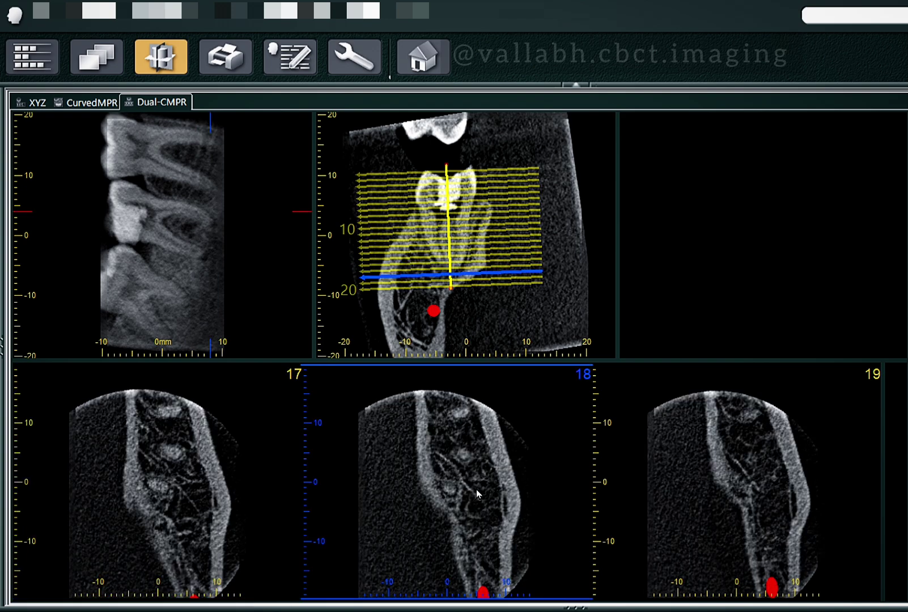
{"action": "scroll", "coordinate": [476, 489], "scroll_direction": "down", "scroll_amount": 1}
{"action": "left_click", "coordinate": [35, 103]}
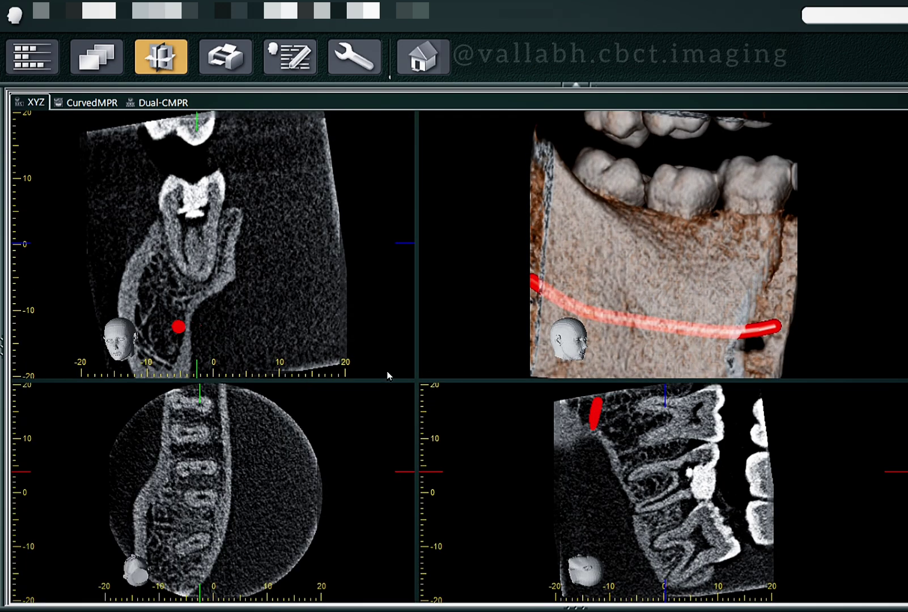
Step: Enlarge the molar cross-section and 3D jaw render panes and shift the cross-section deeper
{"action": "left_click_drag", "start_coordinate": [418, 379], "coordinate": [520, 520]}
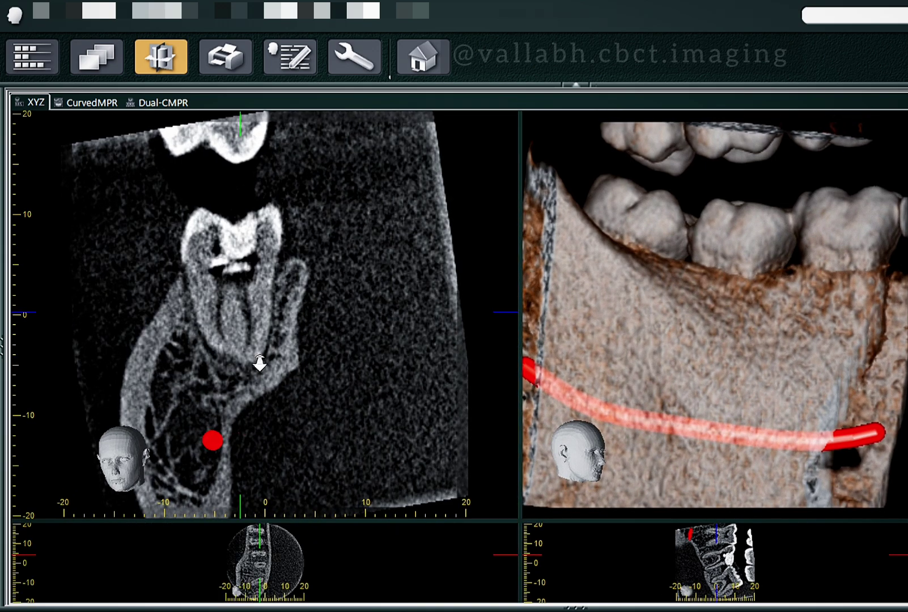
{"action": "scroll", "coordinate": [259, 365], "scroll_direction": "down", "scroll_amount": 5}
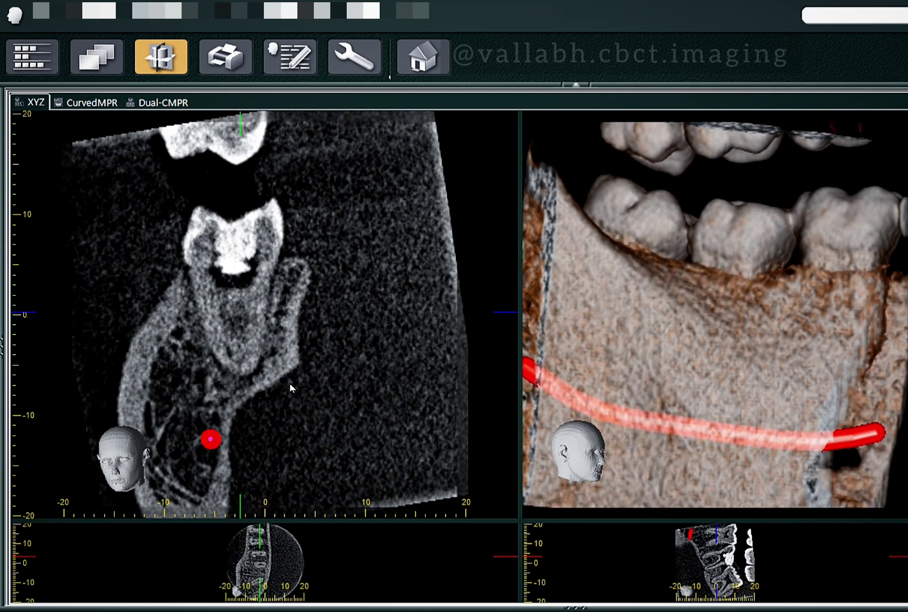